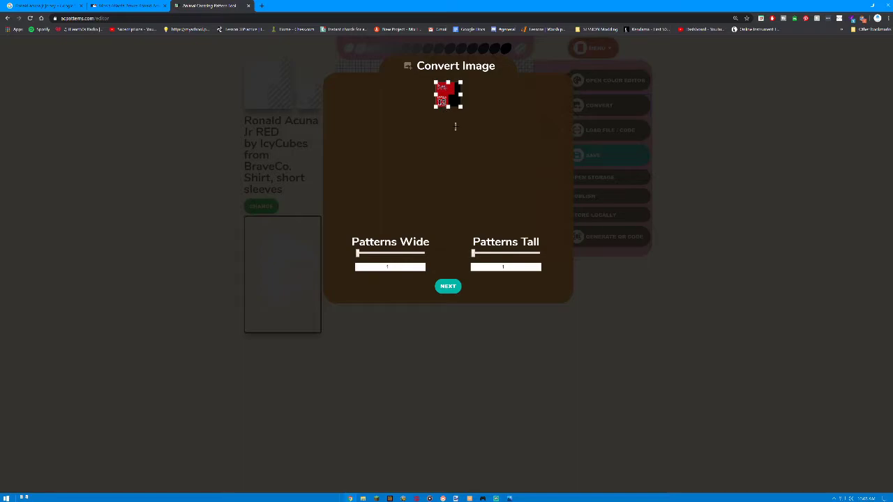
# Keep the pattern at 1 wide by 1 tall, compare the conversion types, and choose Nearest RGB Colors
pyautogui.click(447, 286)
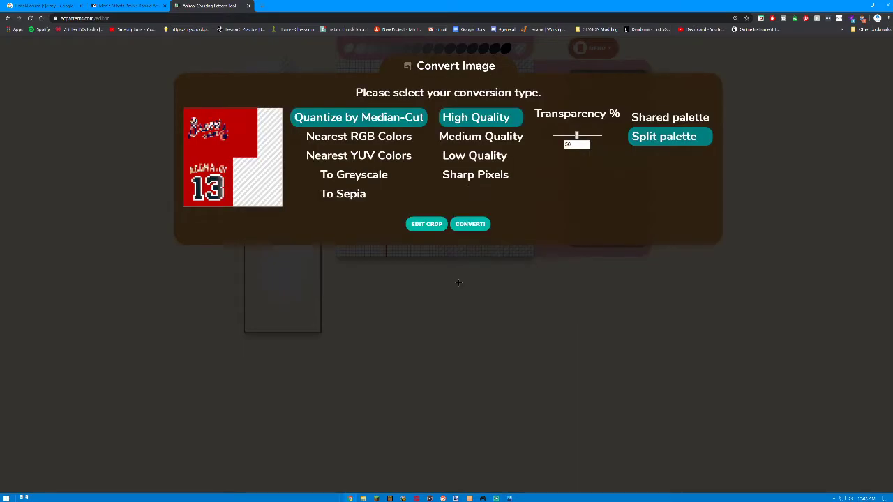
pyautogui.click(367, 138)
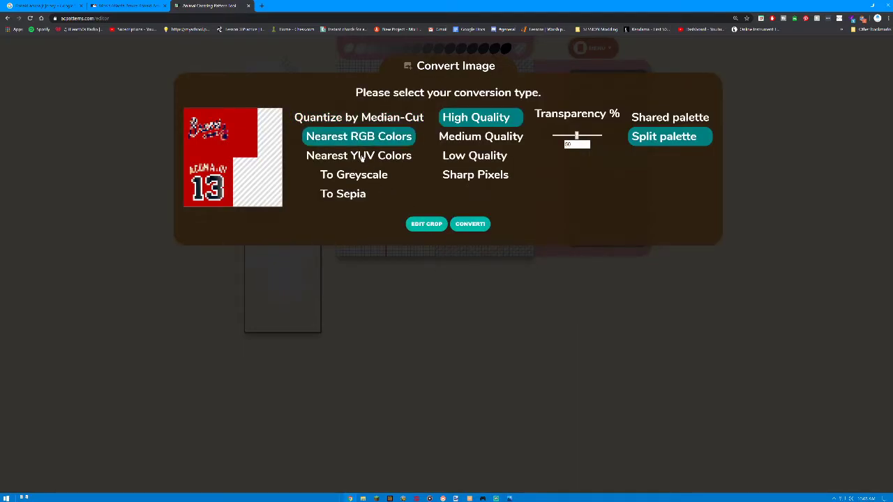
pyautogui.click(362, 159)
pyautogui.click(357, 175)
pyautogui.click(349, 196)
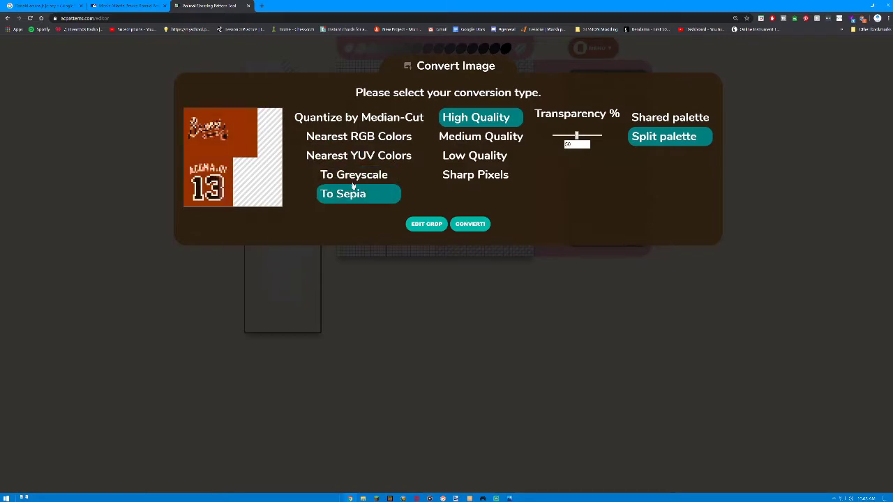
pyautogui.click(363, 155)
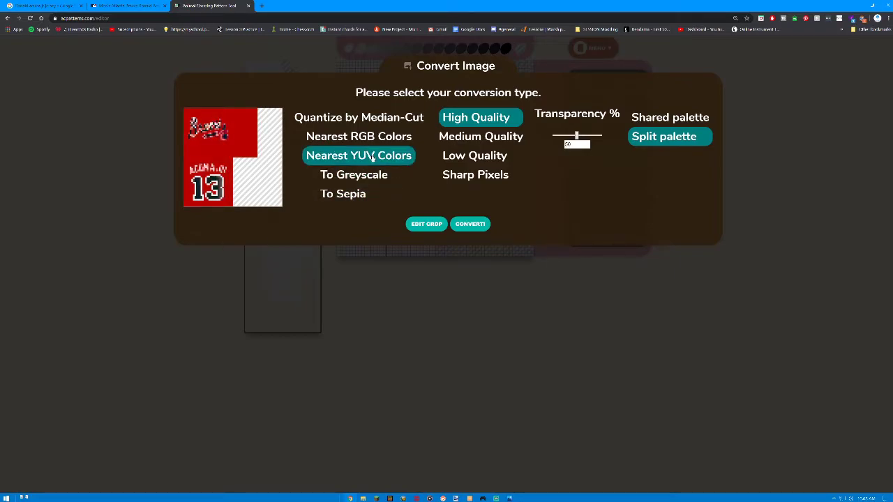
pyautogui.click(376, 123)
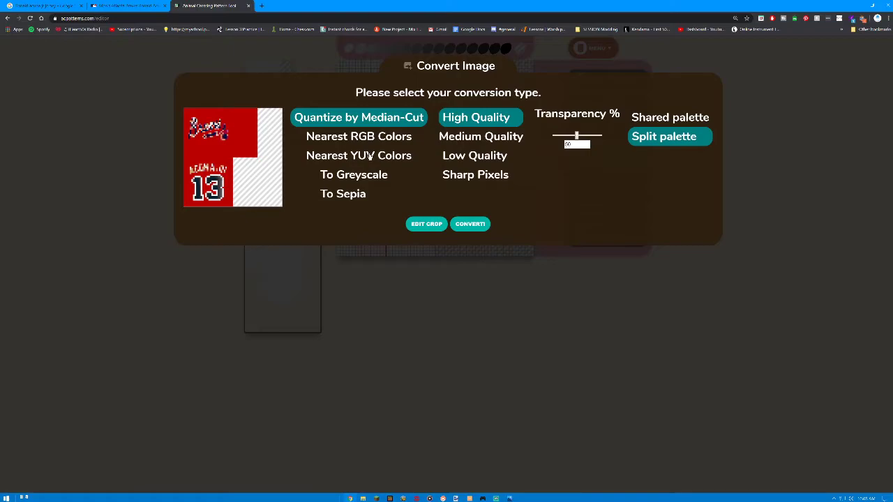
pyautogui.click(370, 156)
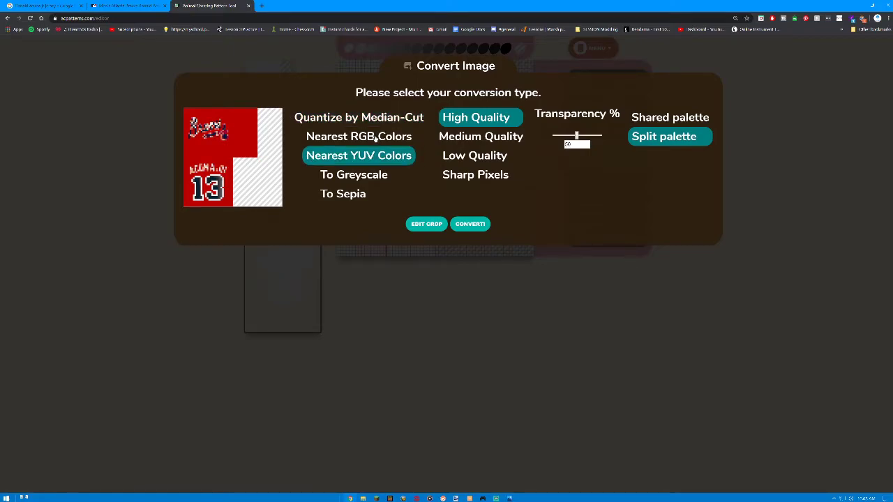
pyautogui.click(375, 139)
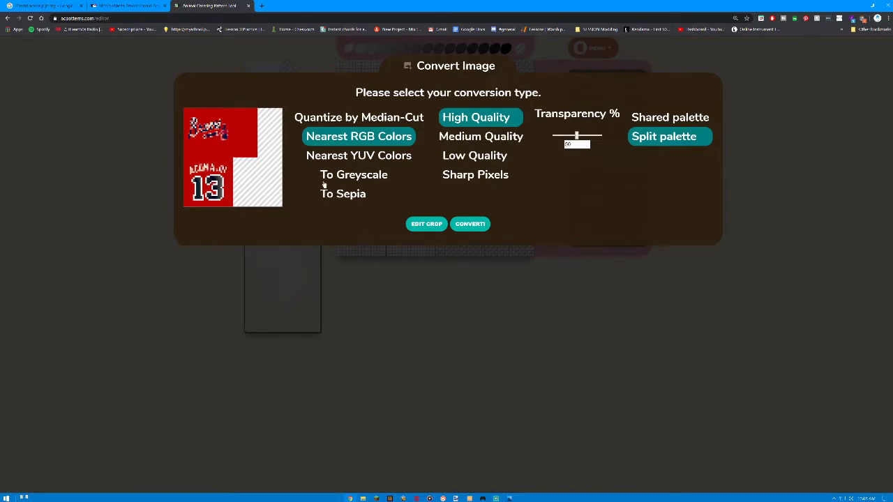
# Compare the quality options, choose High Quality, and convert the image with the split palette
pyautogui.click(497, 140)
pyautogui.click(482, 160)
pyautogui.click(474, 184)
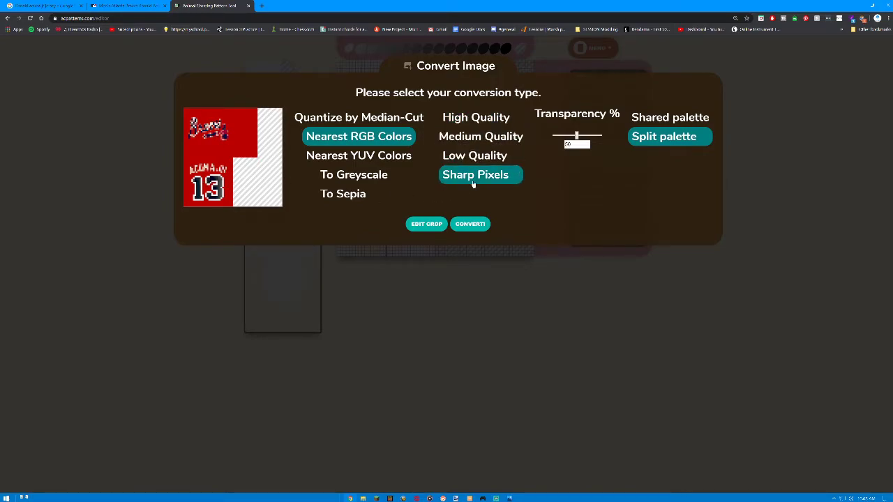
pyautogui.click(492, 122)
pyautogui.click(468, 225)
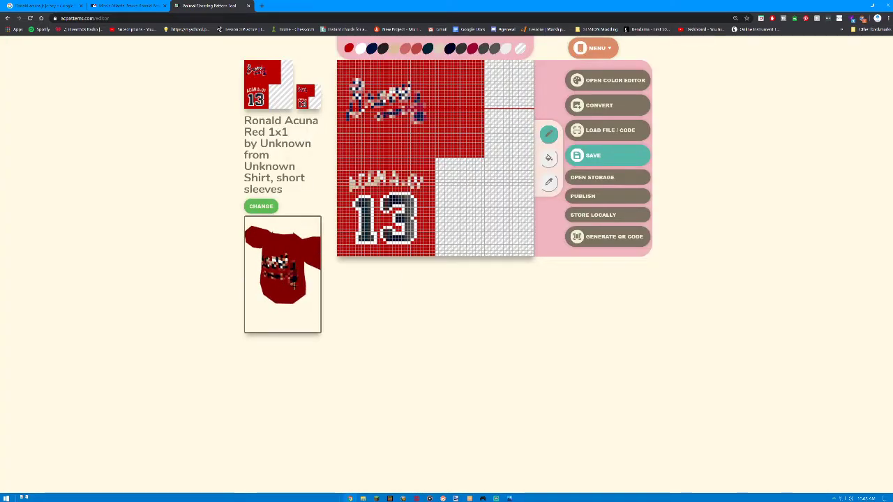
# Inspect the shirt's front and back in the 3D preview, and view the Murray test QR image for comparison
pyautogui.moveTo(295, 267); pyautogui.dragTo(261, 258)
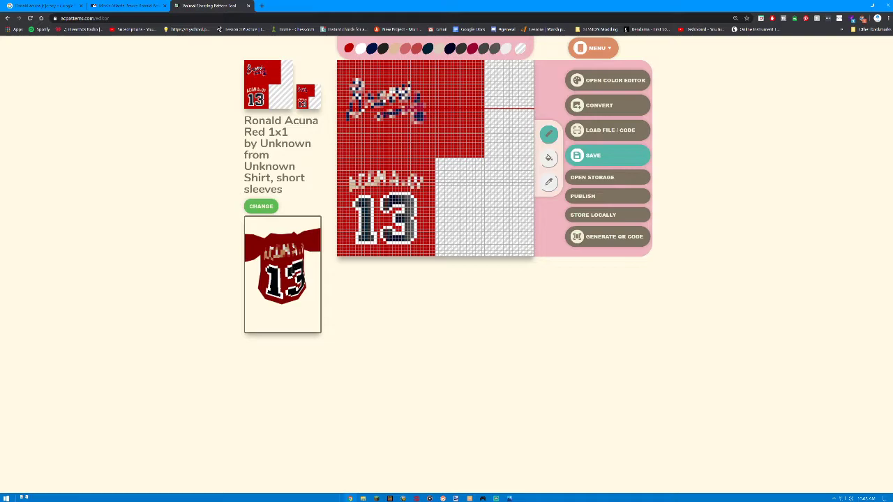
pyautogui.moveTo(293, 272)
pyautogui.mouseDown()
pyautogui.moveTo(269, 274)
pyautogui.moveTo(326, 270)
pyautogui.moveTo(299, 262)
pyautogui.mouseUp()
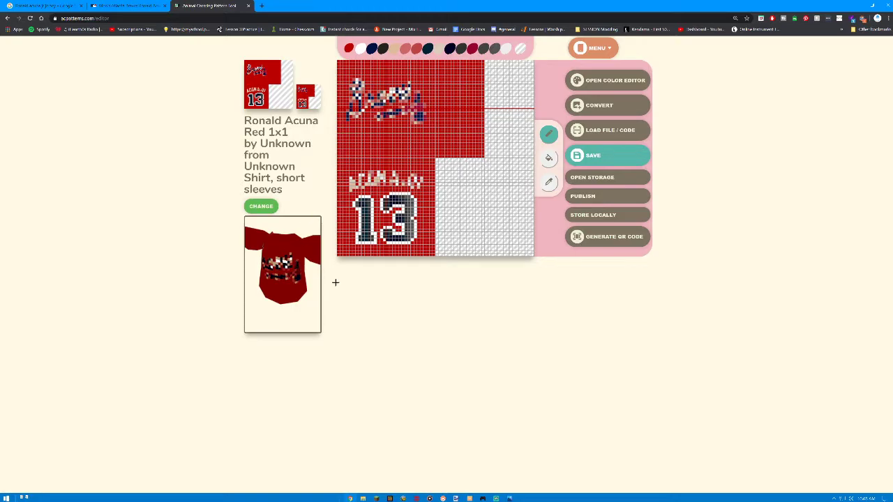
pyautogui.click(509, 498)
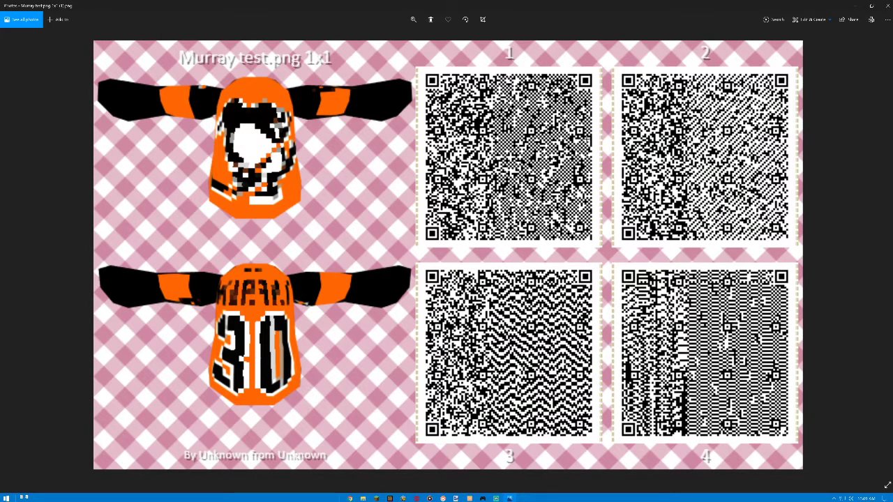
pyautogui.click(857, 9)
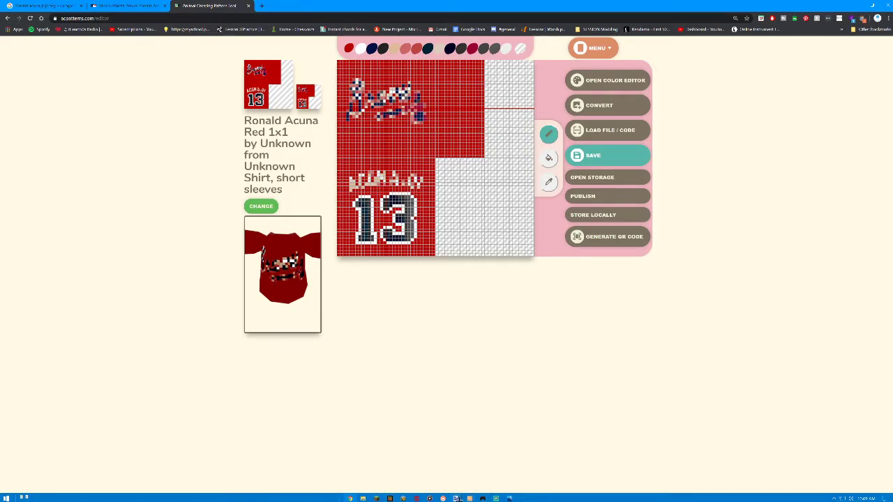
# Switch to paint.net, bring up the Ronald Acuna Red image, and review its front logo and back number
pyautogui.moveTo(457, 498)
pyautogui.moveTo(426, 473)
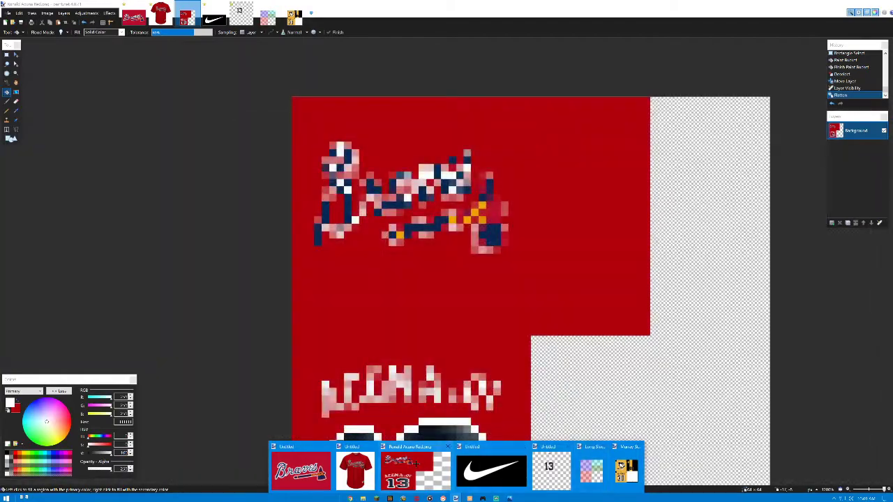
pyautogui.click(416, 463)
pyautogui.scroll(-5, 462, 279)
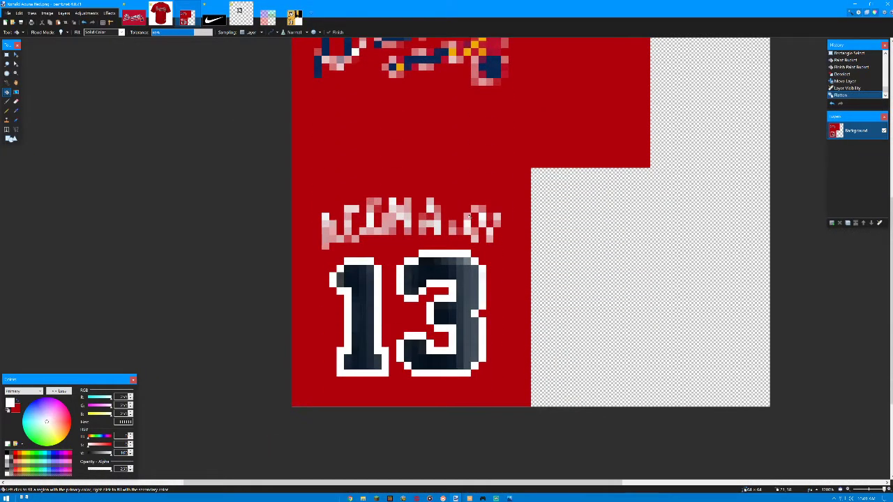
pyautogui.scroll(5, 469, 215)
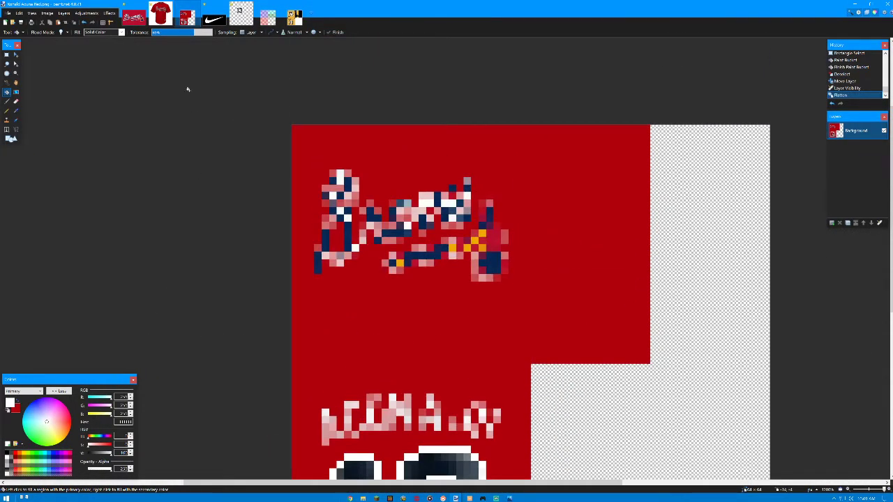
# Sample the dark navy of the piping in the Braves jersey photo as the primary color
pyautogui.click(161, 14)
pyautogui.scroll(5, 438, 167)
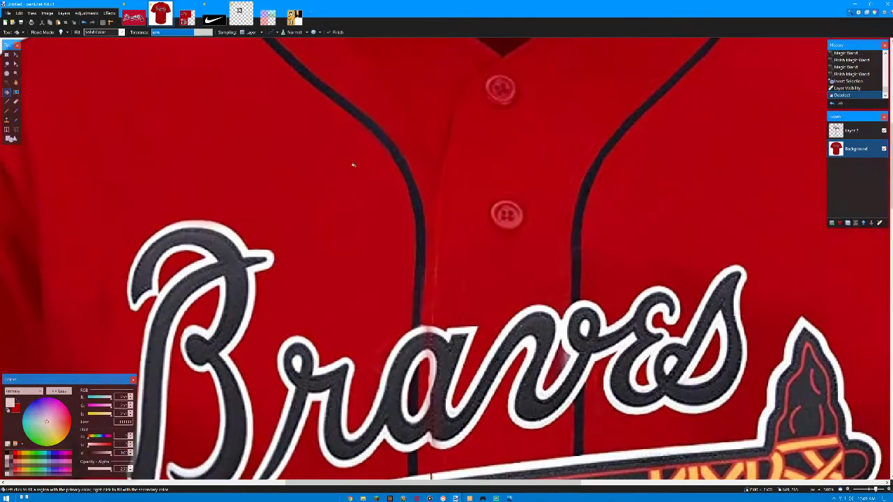
pyautogui.click(16, 111)
pyautogui.scroll(4, 437, 220)
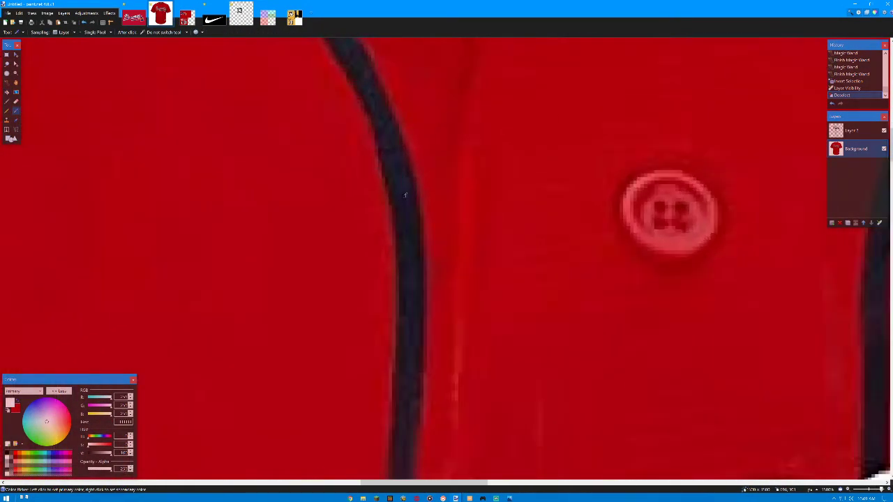
pyautogui.click(404, 196)
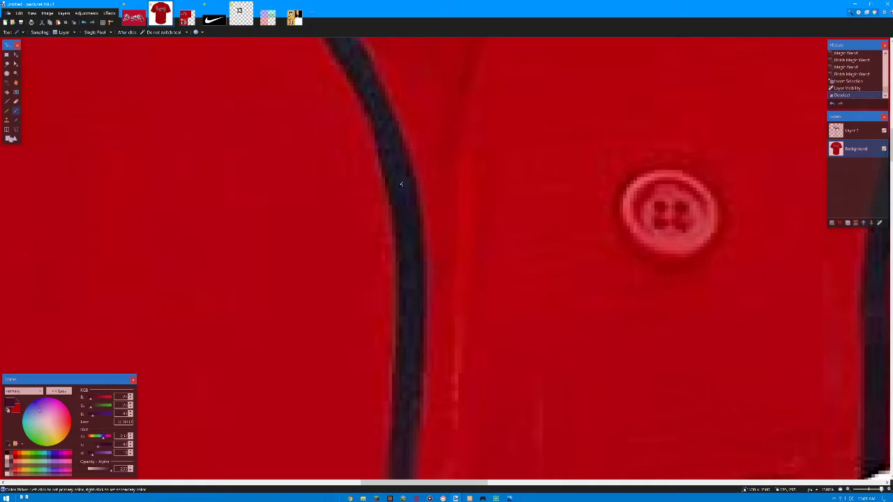
pyautogui.scroll(-5, 403, 192)
pyautogui.scroll(-8, 401, 188)
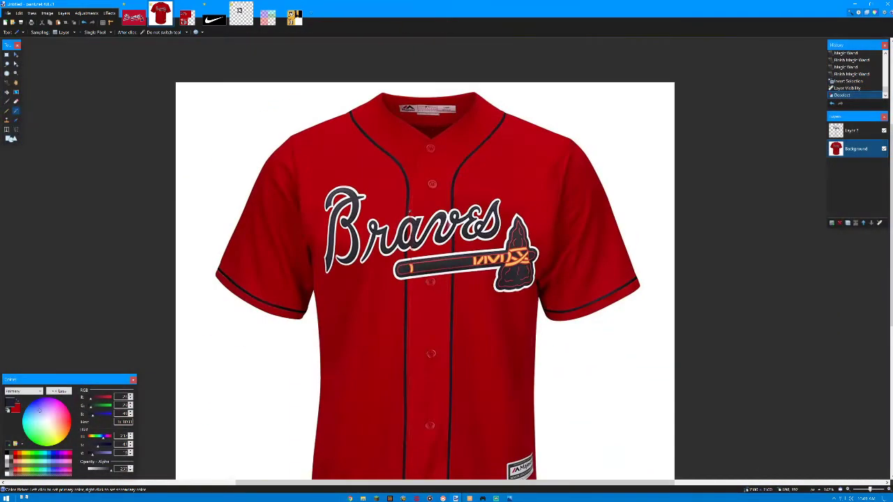
# On the Ronald Acuna Red image, pencil a full-height navy vertical line two pixels in from the red sleeve area's outer edge
pyautogui.click(186, 18)
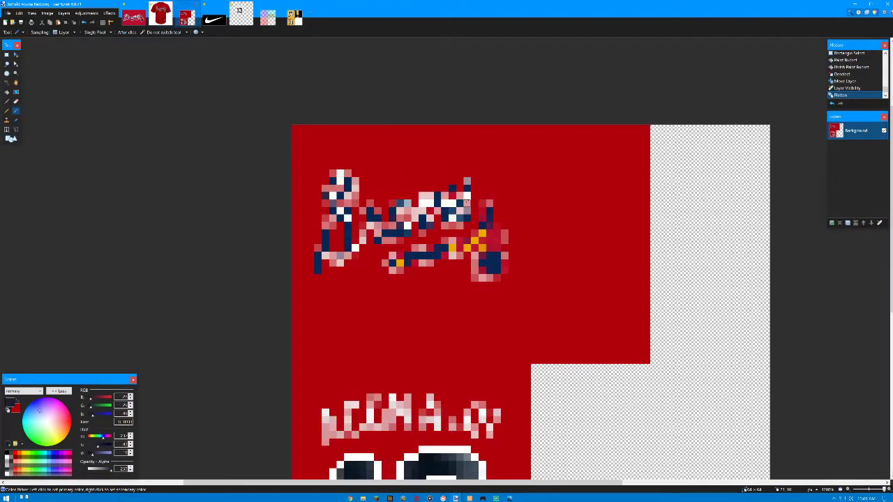
pyautogui.scroll(-2, 558, 238)
pyautogui.scroll(3, 558, 238)
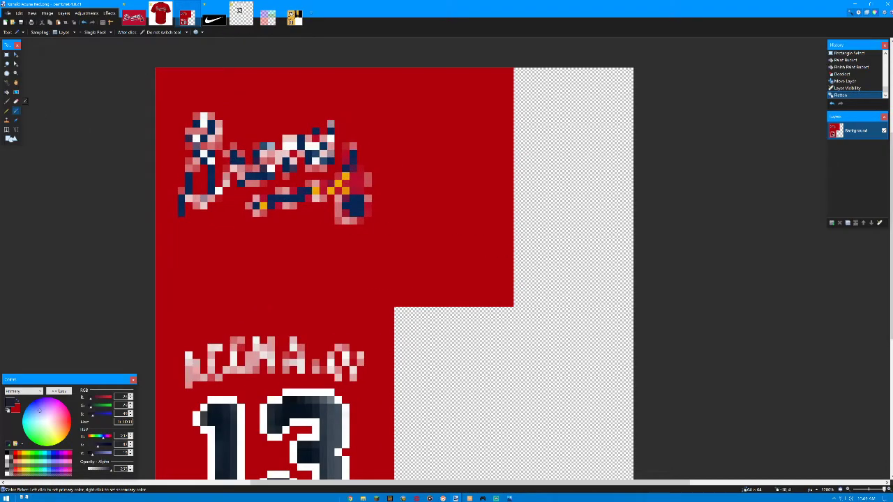
pyautogui.click(7, 111)
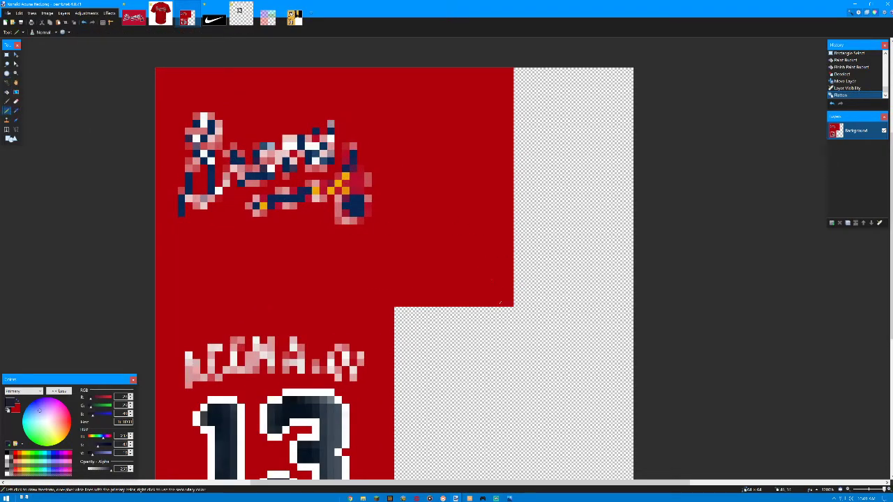
pyautogui.moveTo(496, 304); pyautogui.dragTo(495, 68)
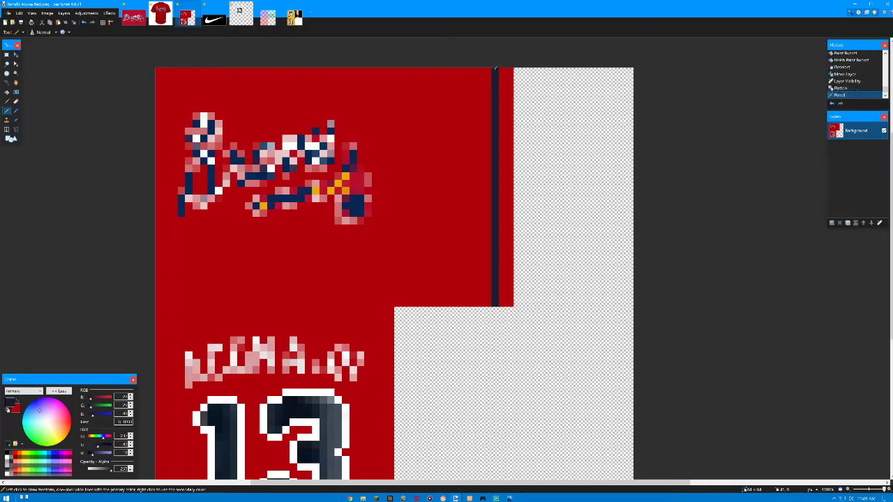
# Select a 16 × 1 pixel strip from the canvas's upper-left corner, mark its second-to-last pixel in navy, and clear the selection
pyautogui.click(6, 55)
pyautogui.moveTo(161, 70); pyautogui.dragTo(270, 71)
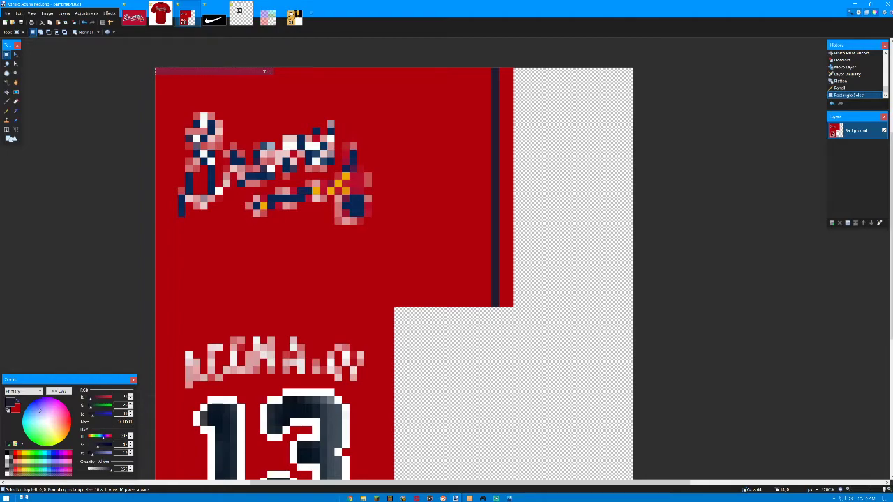
pyautogui.press('p')
pyautogui.click(264, 71)
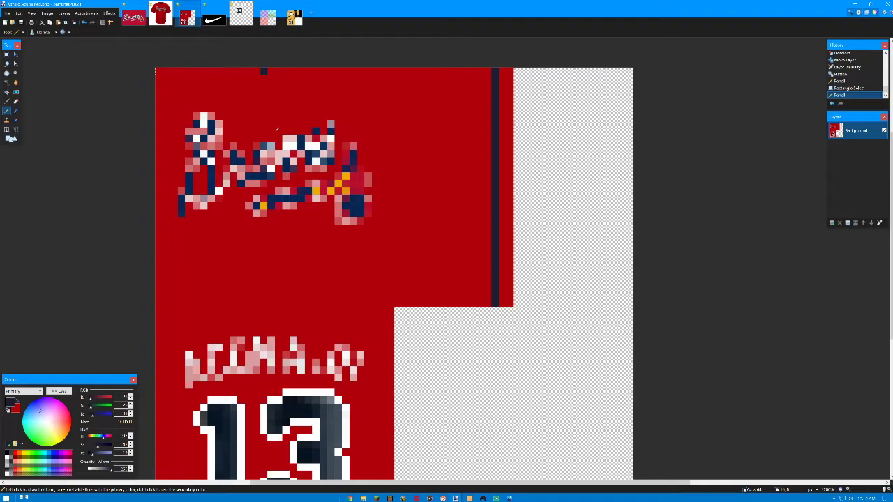
pyautogui.hotkey('ctrl', 'd')
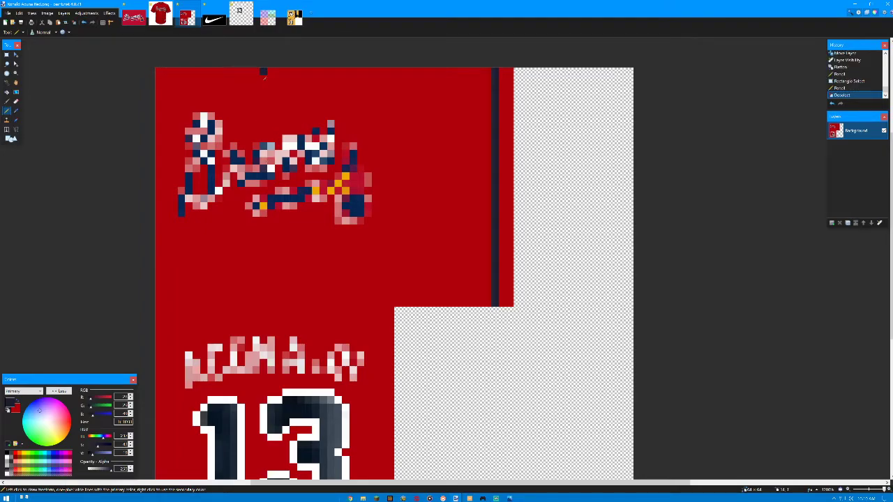
# Extend the navy mark into a one-pixel vertical piping line above and below the Braves logo, down to the front panel's lower edge
pyautogui.moveTo(263, 75); pyautogui.dragTo(264, 144)
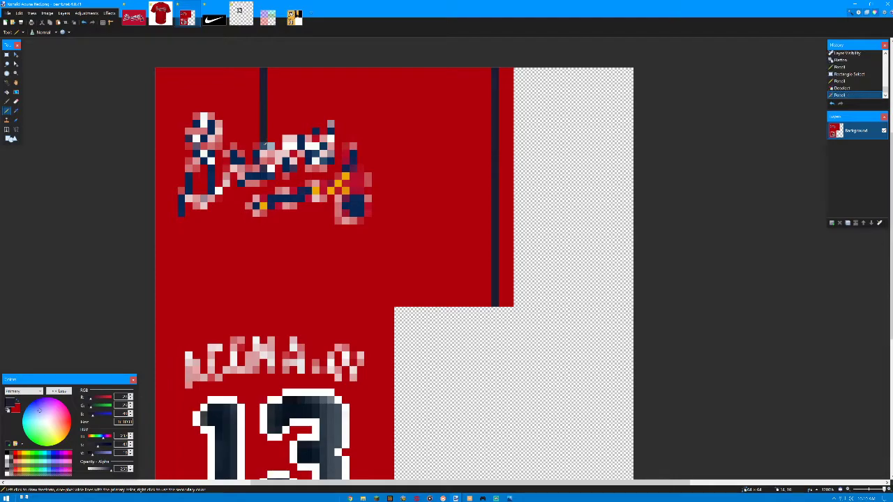
pyautogui.moveTo(265, 189); pyautogui.dragTo(263, 292)
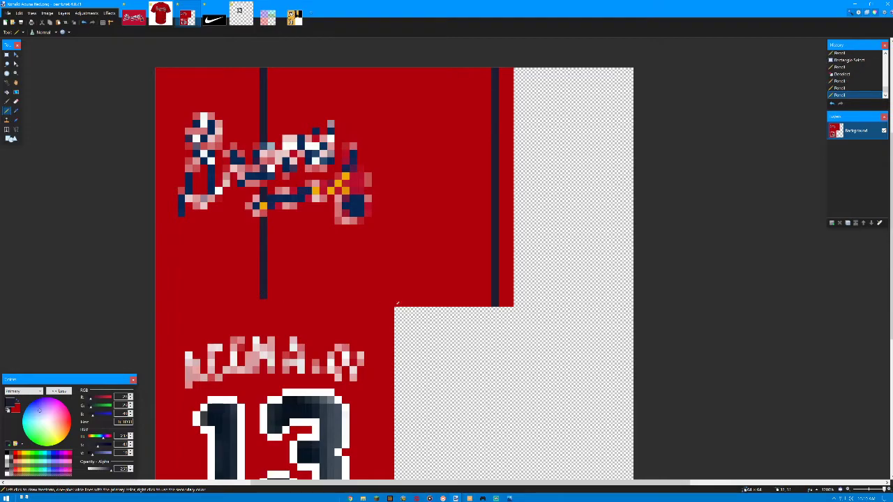
pyautogui.moveTo(394, 303); pyautogui.dragTo(265, 303)
pyautogui.hotkey('ctrl', 'z')
pyautogui.click(263, 302)
# Pencil a second parallel navy piping line two pixels further toward the sleeve area, above, within and below the Braves logo
pyautogui.moveTo(286, 69); pyautogui.dragTo(285, 129)
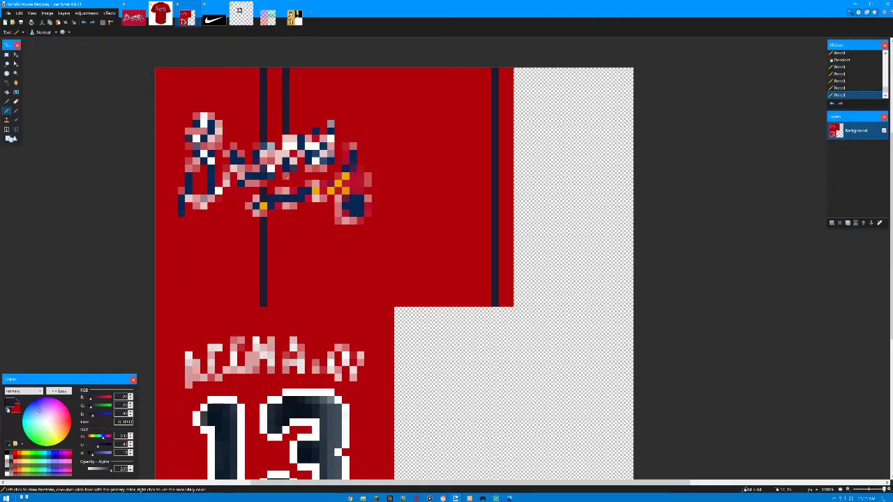
pyautogui.click(286, 183)
pyautogui.moveTo(287, 211); pyautogui.dragTo(286, 300)
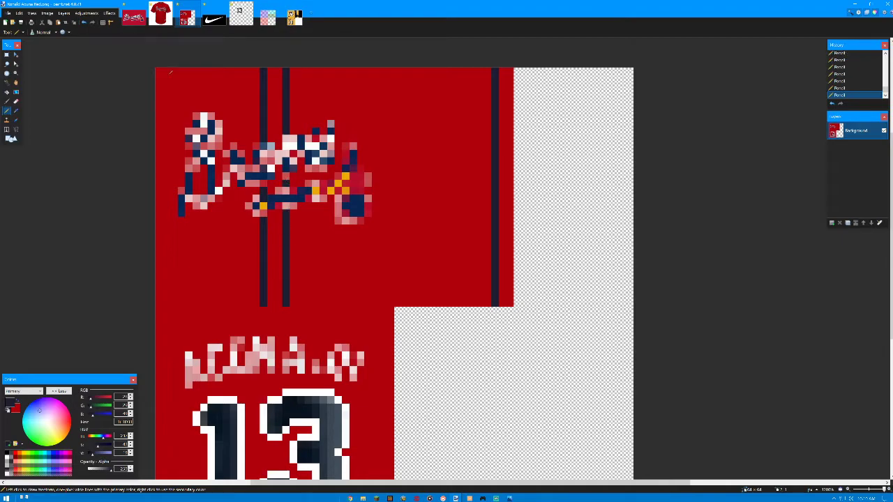
# Return to the jersey photo, hide the layer above the background, and undo the stray pencil stroke across the collar
pyautogui.click(161, 14)
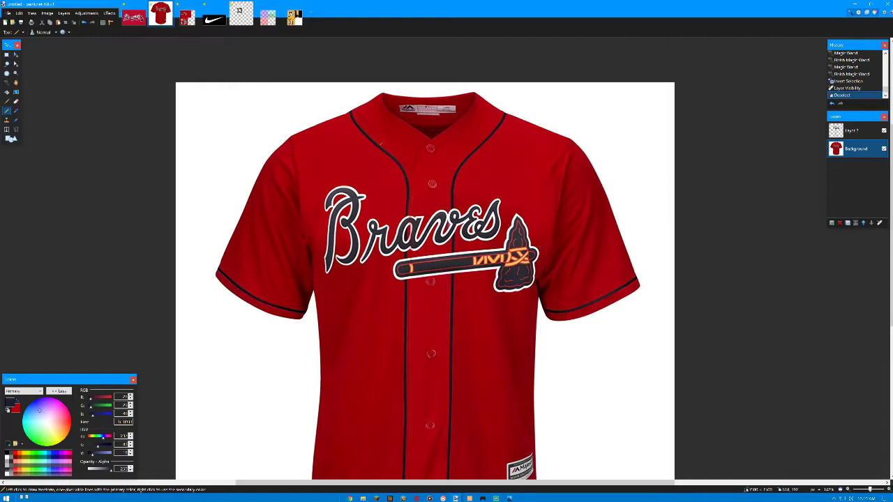
pyautogui.click(363, 130)
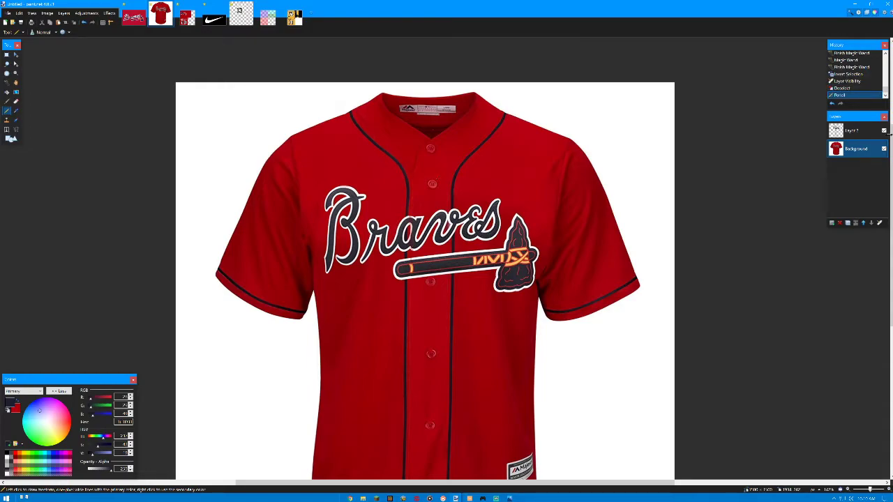
pyautogui.click(884, 130)
pyautogui.moveTo(417, 155); pyautogui.dragTo(490, 174)
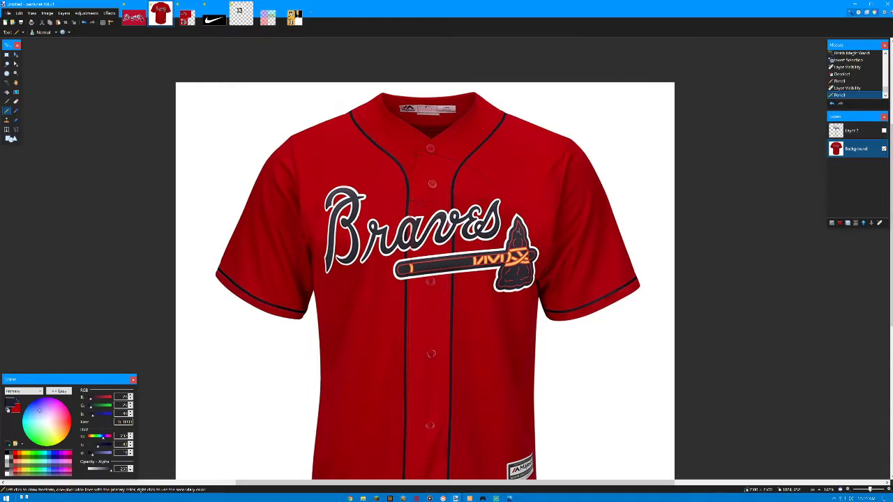
pyautogui.hotkey('ctrl', 'z')
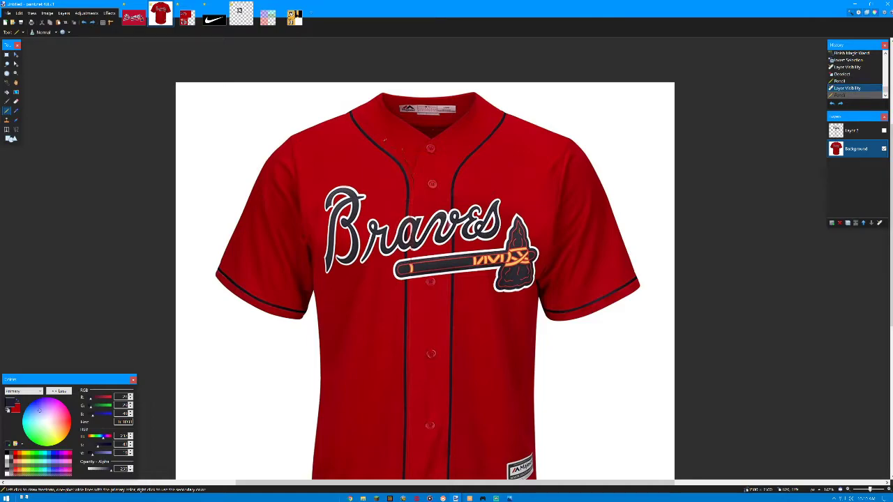
# Try to mark the shoulder ends of the photo's collar piping with freehand pencil strokes, and undo these strokes
pyautogui.click(353, 107)
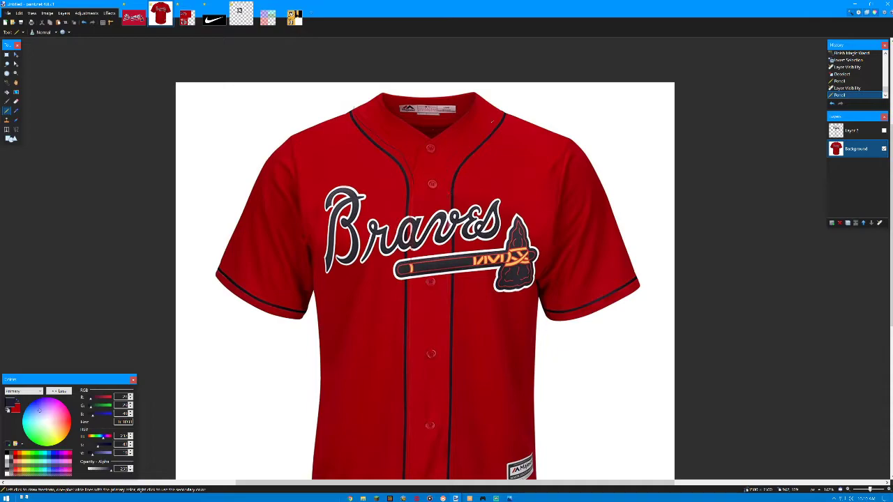
pyautogui.moveTo(493, 122); pyautogui.dragTo(503, 92)
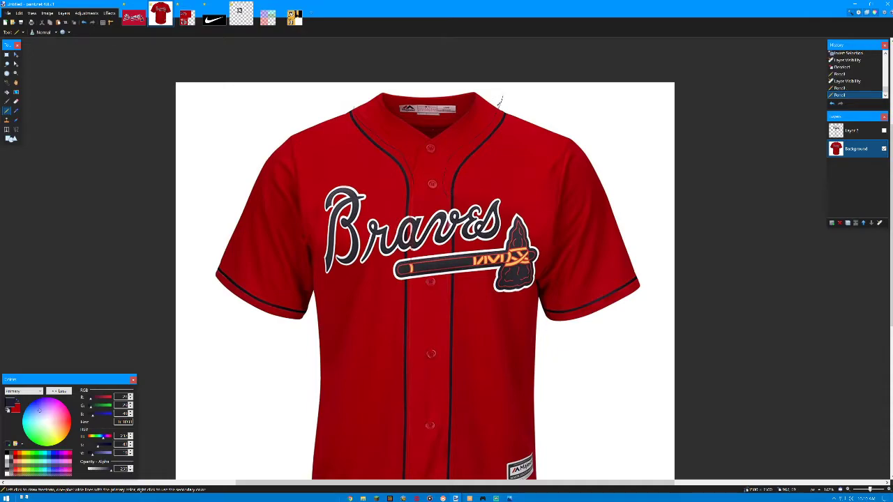
pyautogui.moveTo(366, 104); pyautogui.dragTo(355, 105)
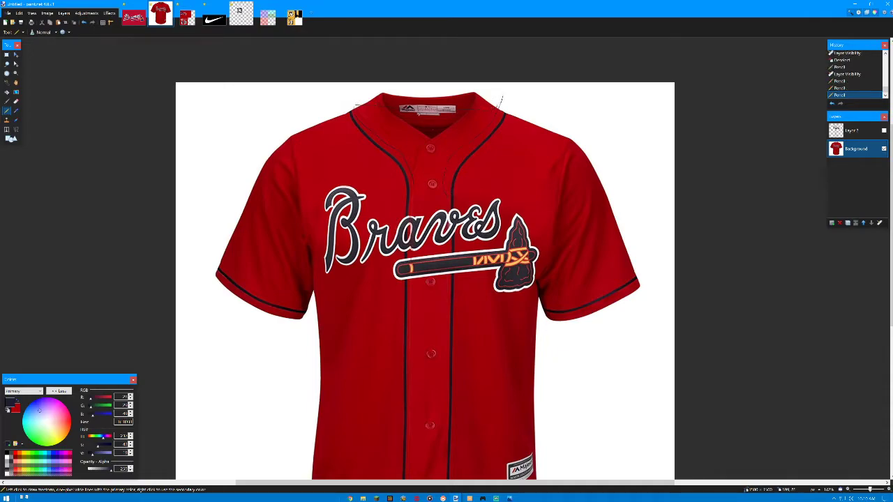
pyautogui.hotkey('ctrl', 'z')
pyautogui.hotkey('ctrl', 'z')
pyautogui.hotkey('ctrl', 'z')
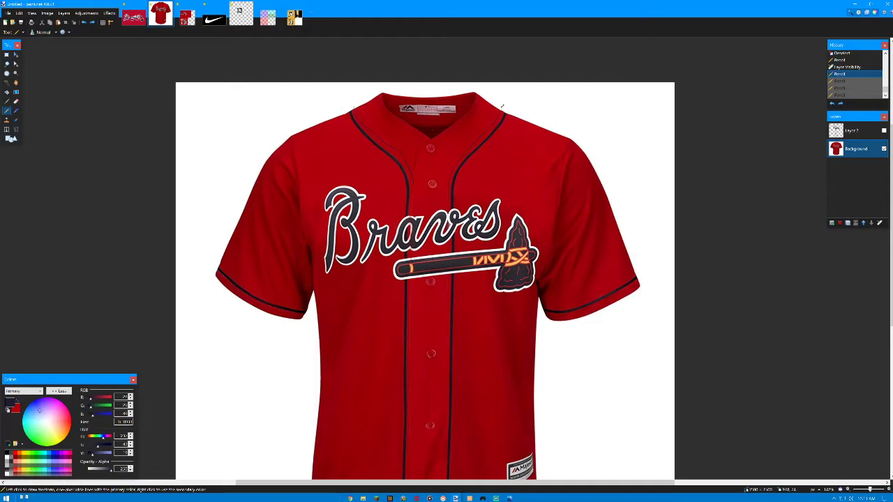
# Mark both shoulder ends of the photo's collar piping with short pencil strokes and pencil a line across the jersey's chest
pyautogui.moveTo(501, 104); pyautogui.dragTo(479, 99)
pyautogui.moveTo(360, 102); pyautogui.dragTo(353, 109)
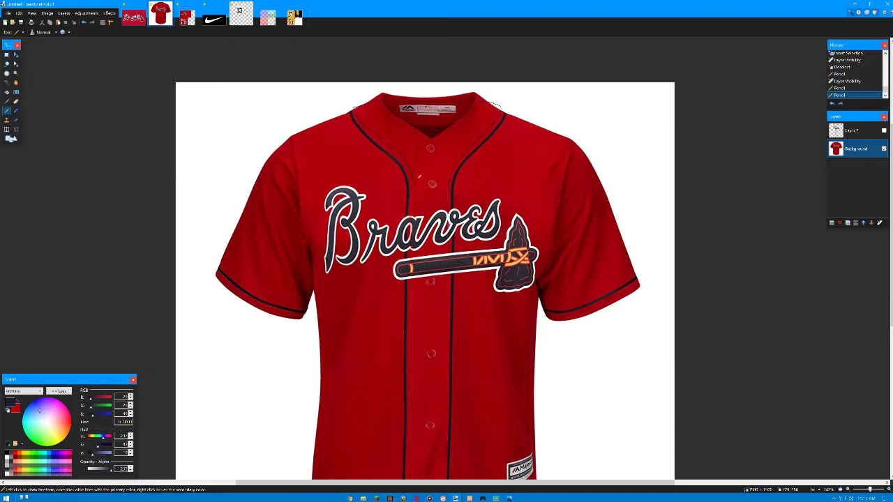
pyautogui.moveTo(354, 168); pyautogui.dragTo(657, 193)
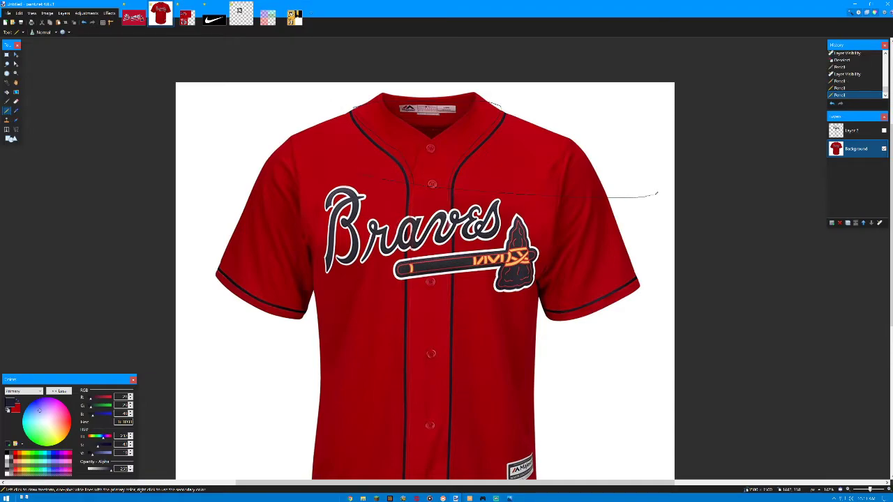
# In the pixel jersey pattern, pencil stepped navy diagonals flaring outward from both piping lines to the front panel's upper edge
pyautogui.click(187, 18)
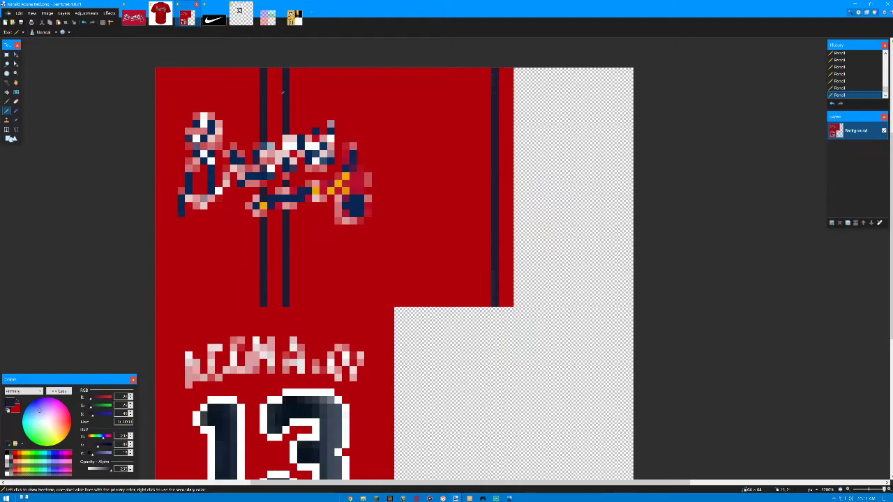
pyautogui.click(258, 108)
pyautogui.hotkey('ctrl', 'z')
pyautogui.click(258, 101)
pyautogui.click(248, 93)
pyautogui.click(241, 87)
pyautogui.click(235, 78)
pyautogui.click(233, 71)
pyautogui.click(293, 102)
pyautogui.click(300, 94)
pyautogui.click(308, 86)
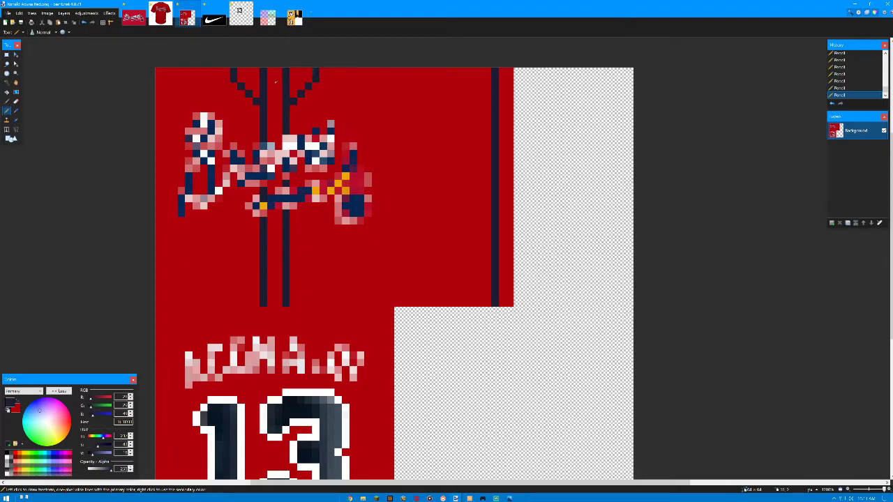
# Paint red over the vertical piping between the diagonals and pencil a four-pixel navy collar bar at the front panel's upper edge
pyautogui.click(16, 101)
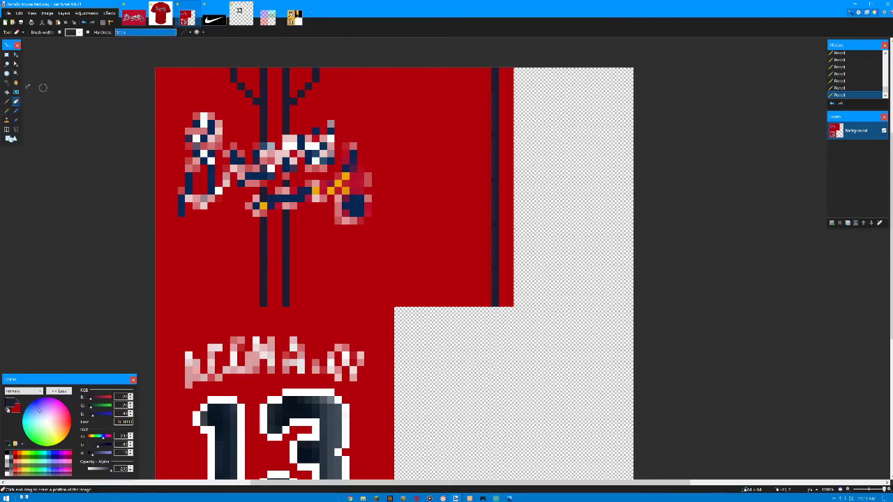
pyautogui.click(6, 110)
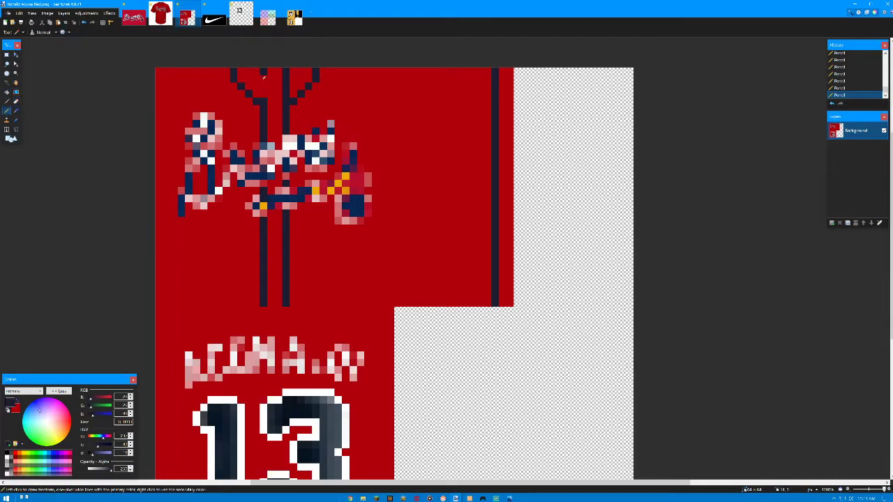
pyautogui.rightClick(264, 74)
pyautogui.rightClick(285, 94)
pyautogui.moveTo(267, 69)
pyautogui.mouseDown()
pyautogui.moveTo(288, 69)
pyautogui.moveTo(279, 78)
pyautogui.mouseUp()
pyautogui.hotkey('ctrl', 'z')
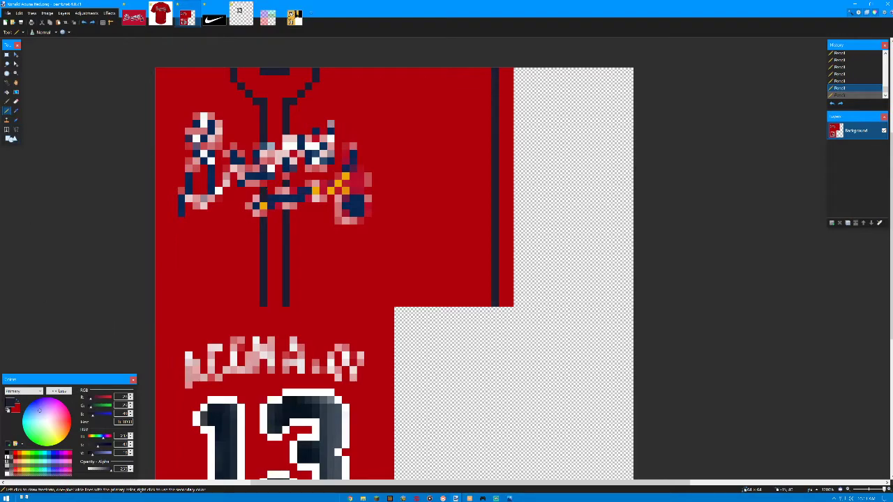
# Set the secondary colour to white and paint one white pixel above the yellow bat knob in the Braves logo
pyautogui.rightClick(6, 459)
pyautogui.rightClick(266, 197)
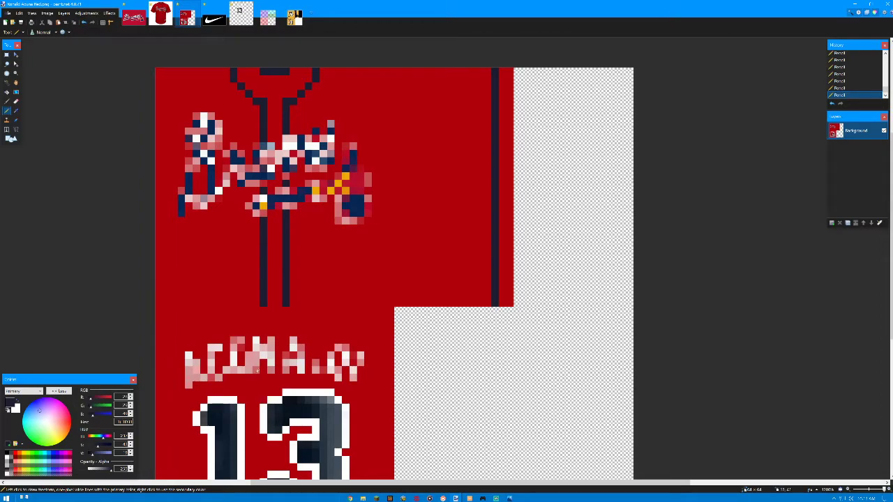
pyautogui.scroll(-4, 279, 328)
pyautogui.scroll(5, 293, 307)
pyautogui.scroll(-2, 302, 291)
pyautogui.scroll(2, 302, 292)
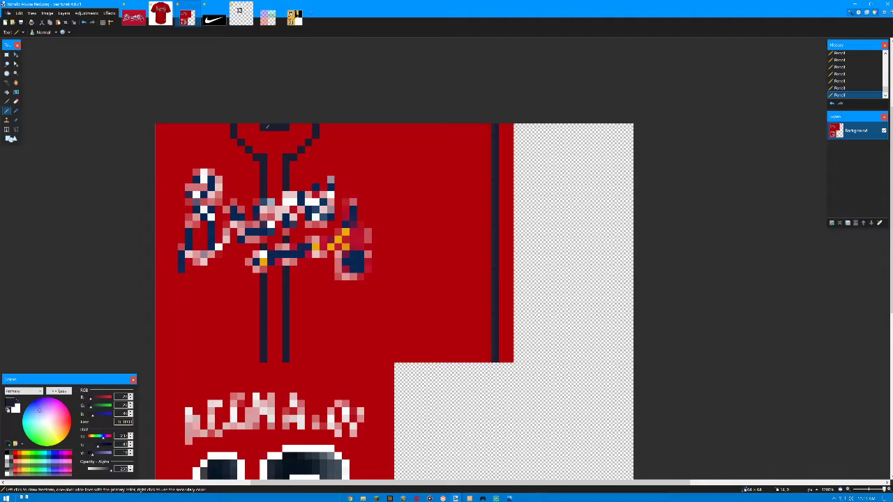
pyautogui.hotkey('ctrl', 'z')
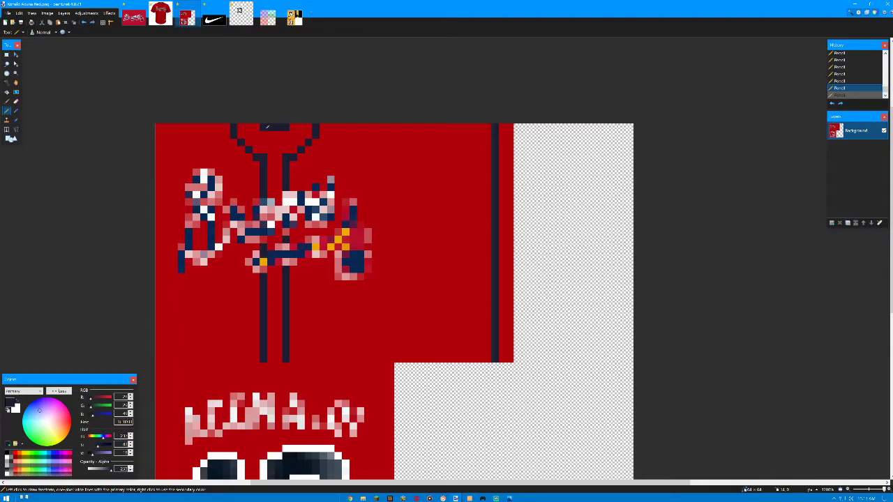
pyautogui.hotkey('ctrl', 'y')
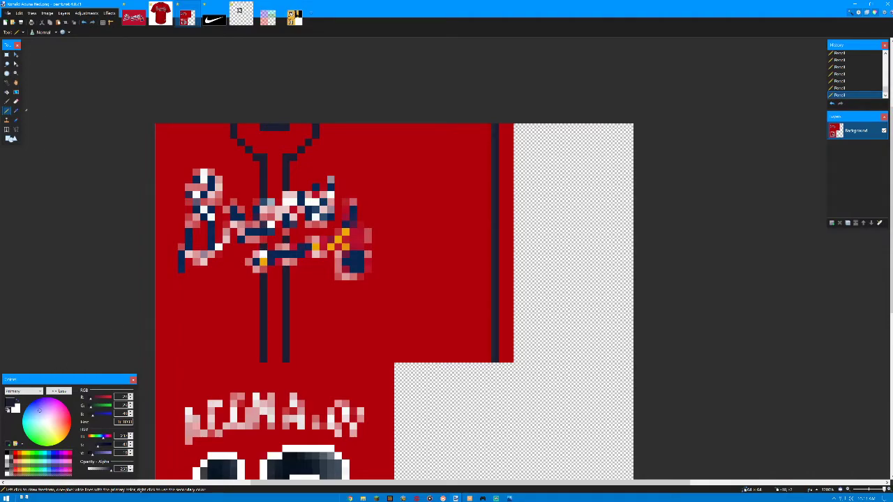
# Sample the jersey red as secondary colour, redraw the front collar bar, and pencil a navy neckline at the back panel's upper edge
pyautogui.click(16, 110)
pyautogui.rightClick(216, 157)
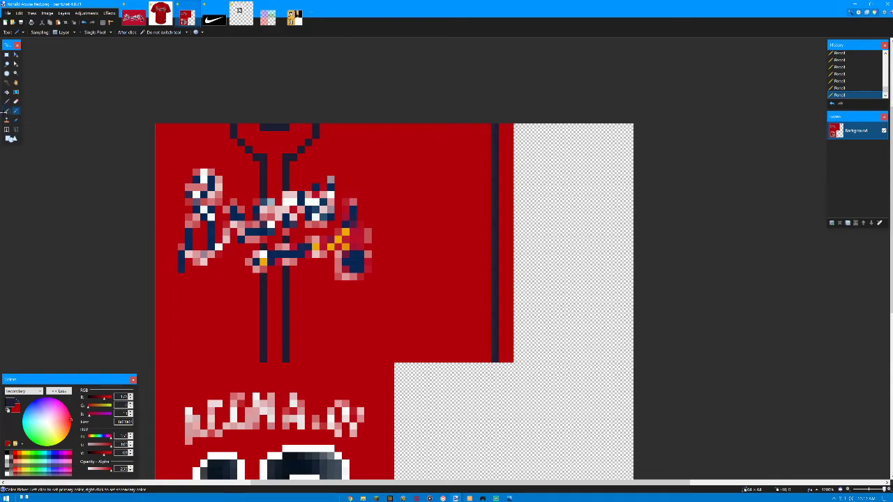
pyautogui.click(6, 110)
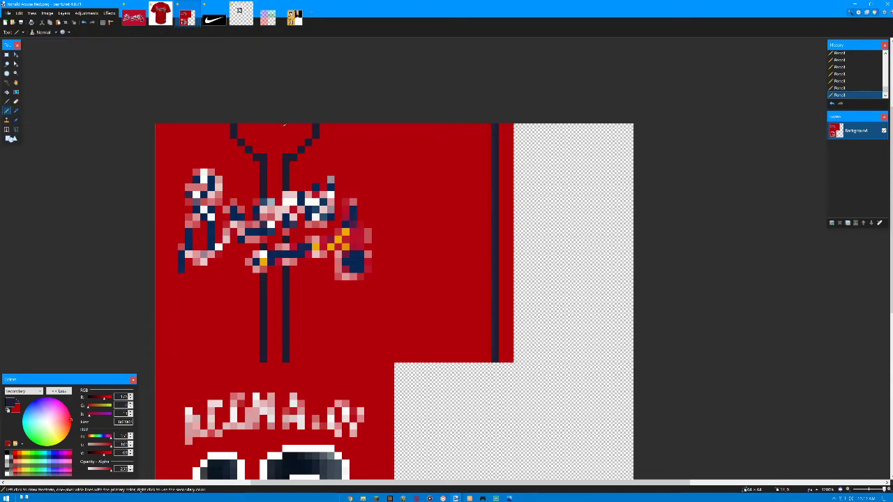
pyautogui.moveTo(275, 364); pyautogui.dragTo(286, 370)
pyautogui.moveTo(276, 369); pyautogui.dragTo(279, 372)
pyautogui.moveTo(287, 126); pyautogui.dragTo(261, 127)
pyautogui.moveTo(257, 366); pyautogui.dragTo(243, 365)
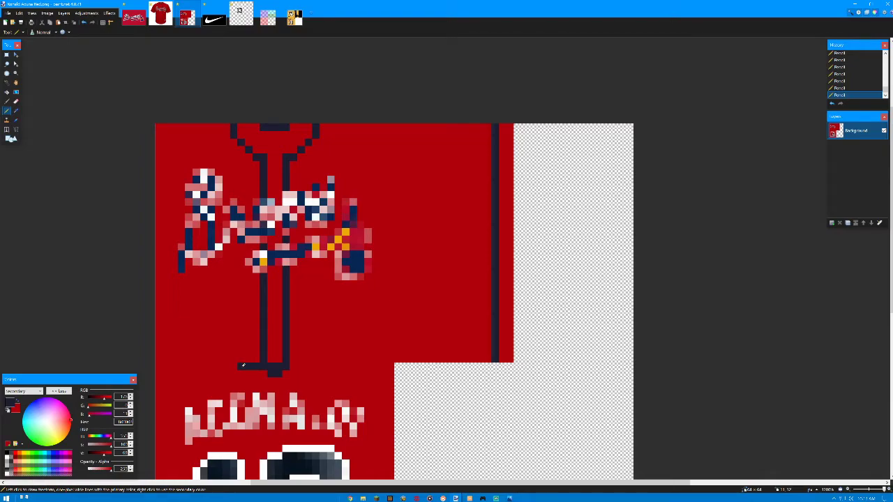
# Undo the strokes extending the back neckline sideways and mark its two outer ends with single navy pixels
pyautogui.hotkey('ctrl', 'z')
pyautogui.hotkey('ctrl', 'z')
pyautogui.hotkey('ctrl', 'z')
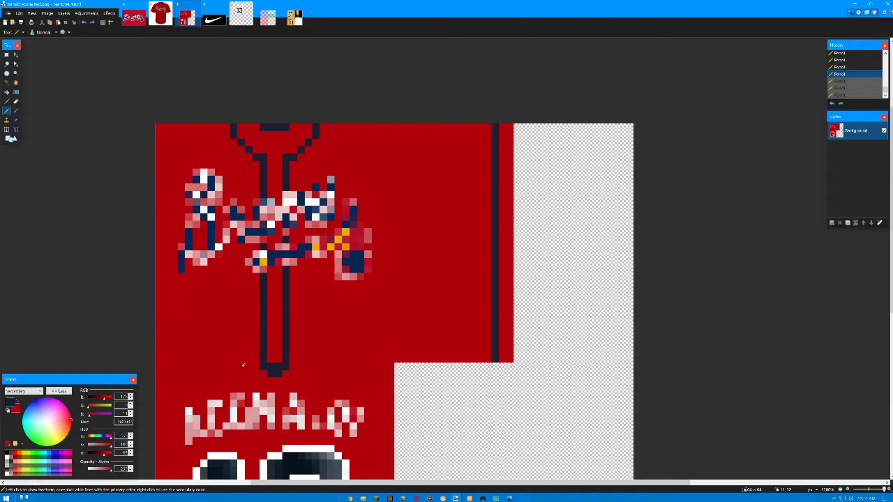
pyautogui.click(242, 365)
pyautogui.moveTo(291, 365); pyautogui.dragTo(318, 366)
pyautogui.hotkey('ctrl', 'z')
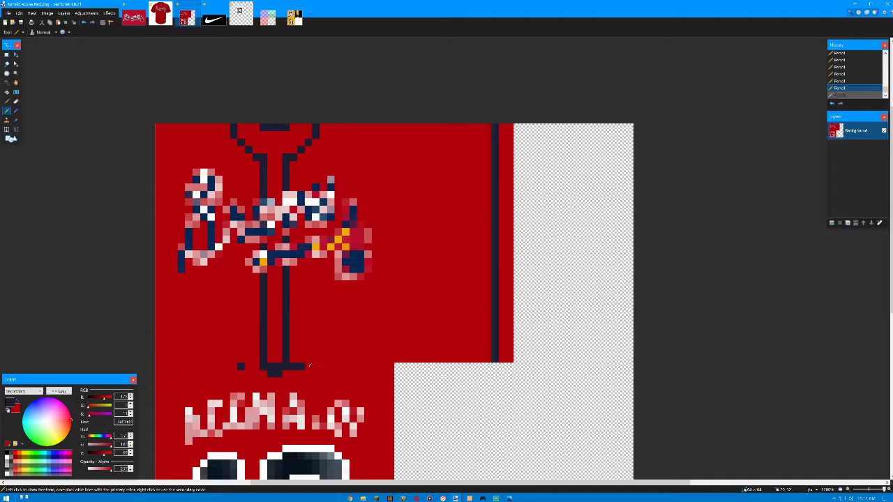
pyautogui.hotkey('ctrl', 'z')
pyautogui.hotkey('ctrl', 'z')
pyautogui.click(307, 365)
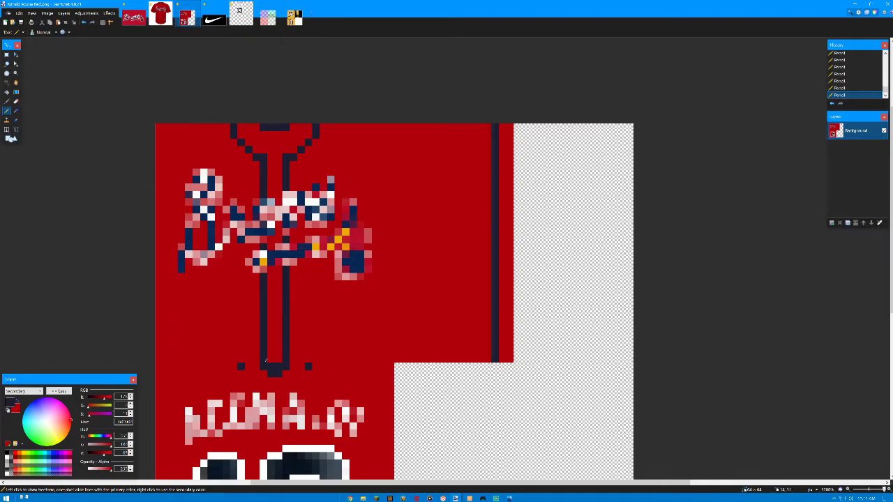
# Paint out the back neckline's raised inner pixels and connect its outer ends with stepped navy pixels into a shallow curve above the name
pyautogui.moveTo(263, 366)
pyautogui.mouseDown()
pyautogui.moveTo(286, 366)
pyautogui.moveTo(271, 375)
pyautogui.moveTo(288, 380)
pyautogui.moveTo(265, 378)
pyautogui.mouseUp()
pyautogui.click(300, 373)
pyautogui.click(248, 373)
pyautogui.click(256, 380)
pyautogui.scroll(-4, 324, 370)
pyautogui.scroll(2, 347, 357)
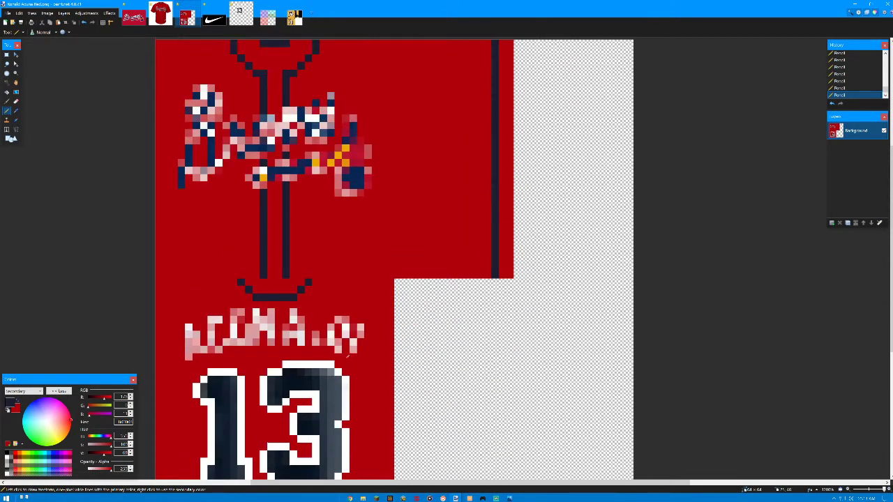
pyautogui.scroll(3, 348, 354)
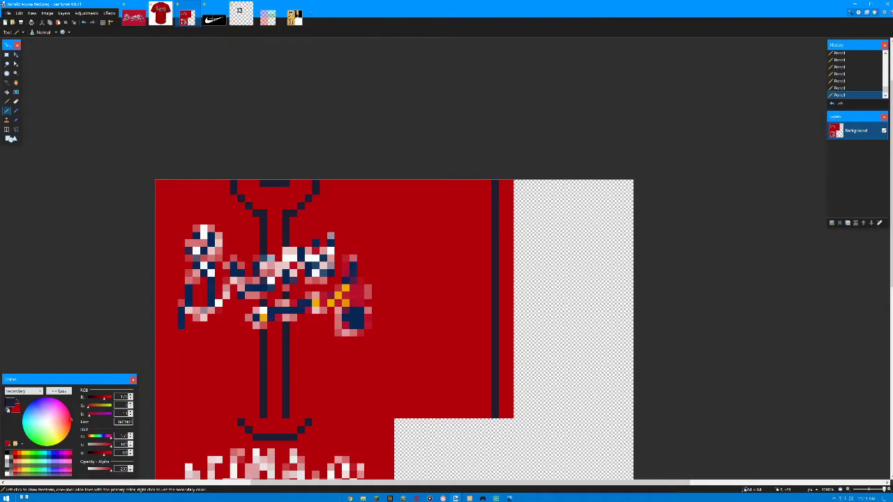
# Select the white swoosh in the Nike image with the Magic Wand and add a new layer to the jersey pattern
pyautogui.click(214, 19)
pyautogui.click(7, 83)
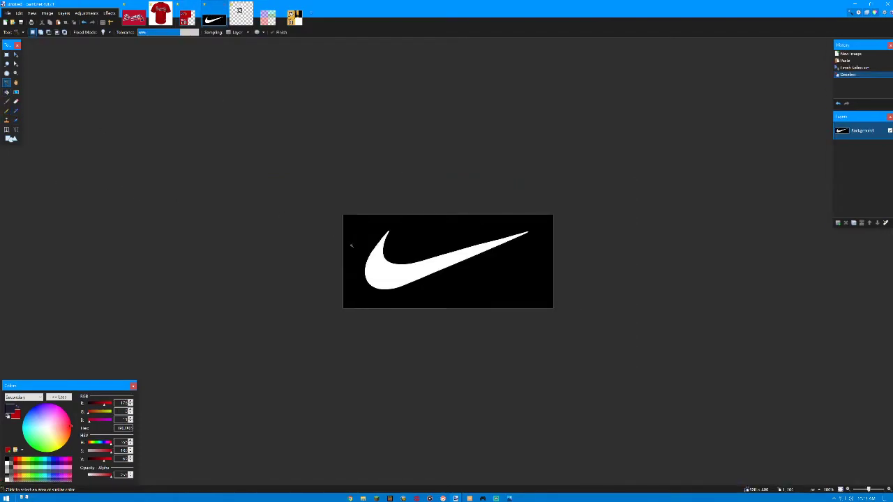
pyautogui.click(385, 275)
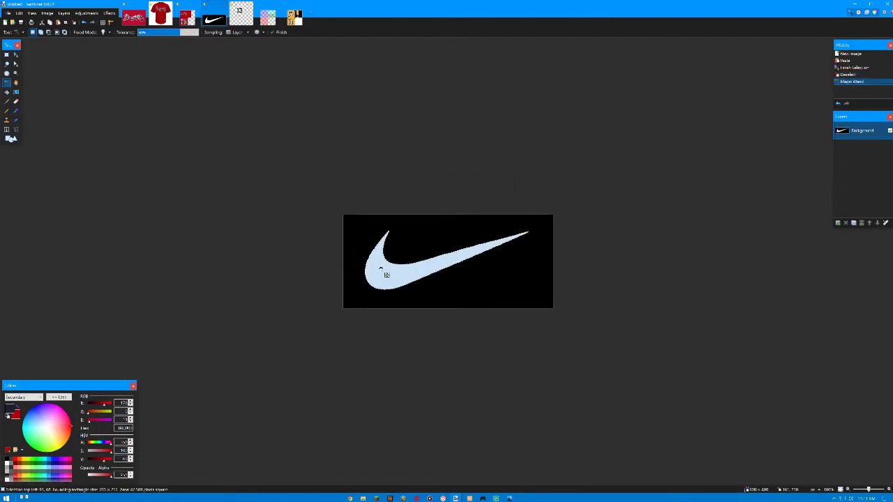
pyautogui.click(186, 17)
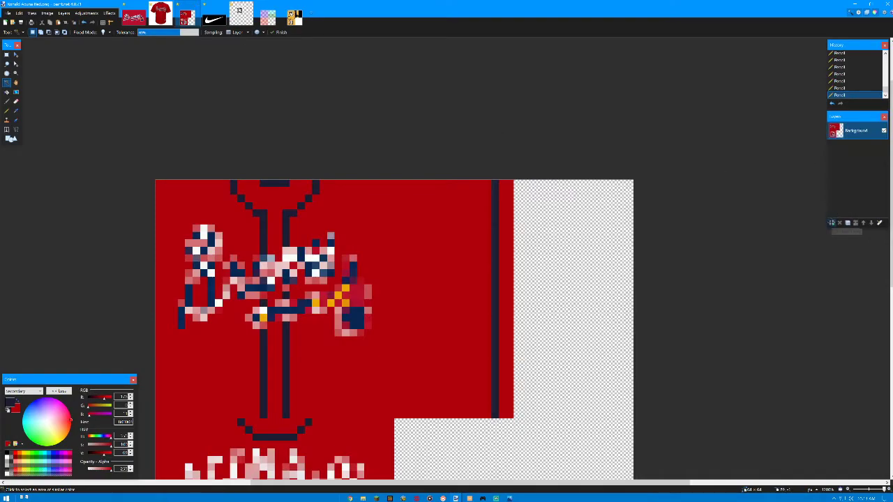
pyautogui.click(831, 223)
# Try pasting the full-size swoosh onto the new layer and moving it toward the jersey, and undo the paste
pyautogui.hotkey('ctrl', 'v')
pyautogui.click(403, 307)
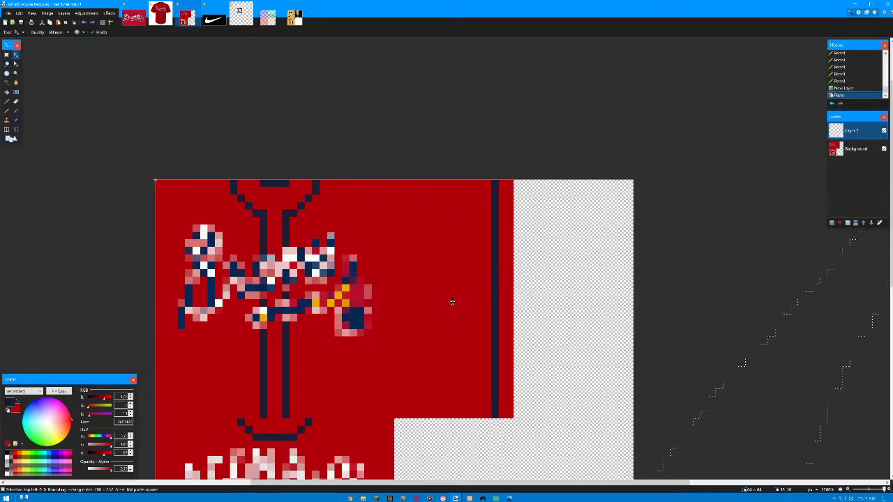
pyautogui.scroll(-5, 450, 303)
pyautogui.moveTo(525, 409); pyautogui.dragTo(418, 277)
pyautogui.hotkey('ctrl', 'z')
pyautogui.hotkey('ctrl', 'z')
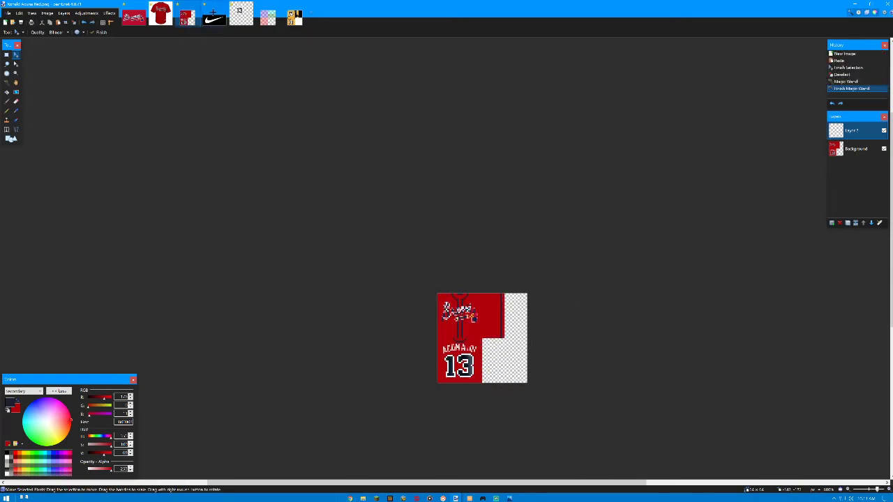
# Return to the Nike image and select the black background with the Magic Wand at a higher tolerance
pyautogui.hotkey('ctrl', 'Tab')
pyautogui.scroll(3, 410, 233)
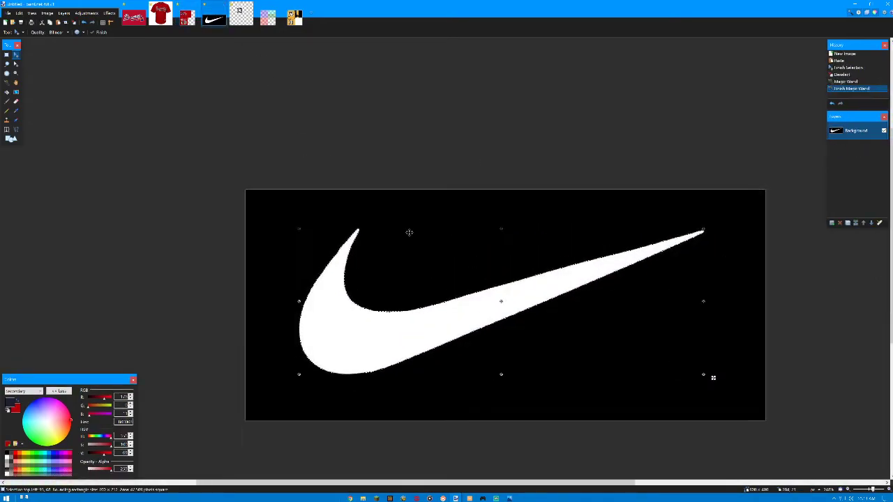
pyautogui.click(7, 82)
pyautogui.click(447, 224)
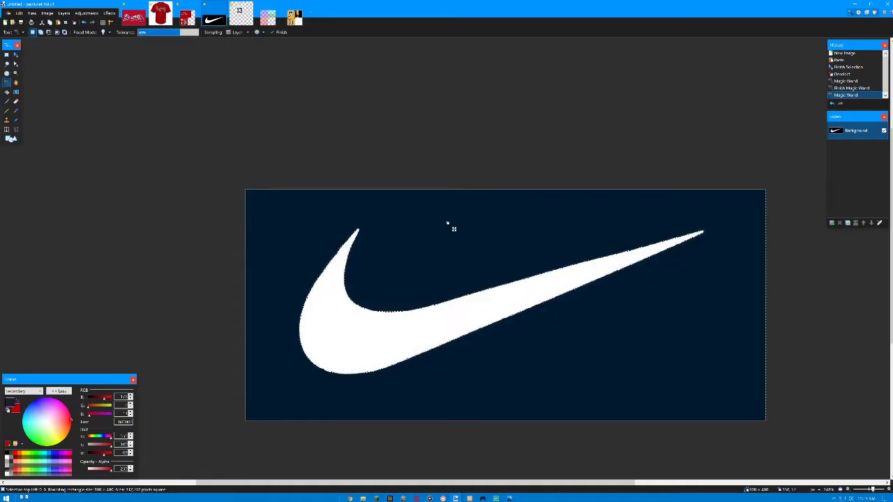
pyautogui.moveTo(167, 32); pyautogui.dragTo(185, 32)
# Check the background selection along the swoosh's edges and invert it to select only the white swoosh
pyautogui.scroll(7, 335, 253)
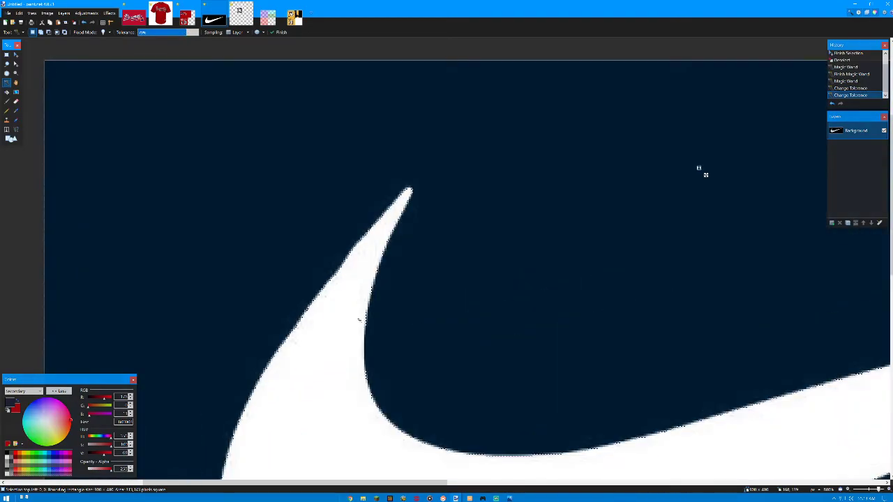
pyautogui.moveTo(350, 322); pyautogui.dragTo(329, 123)
pyautogui.moveTo(379, 282); pyautogui.dragTo(253, 200)
pyautogui.moveTo(558, 219); pyautogui.dragTo(346, 323)
pyautogui.scroll(-8, 346, 323)
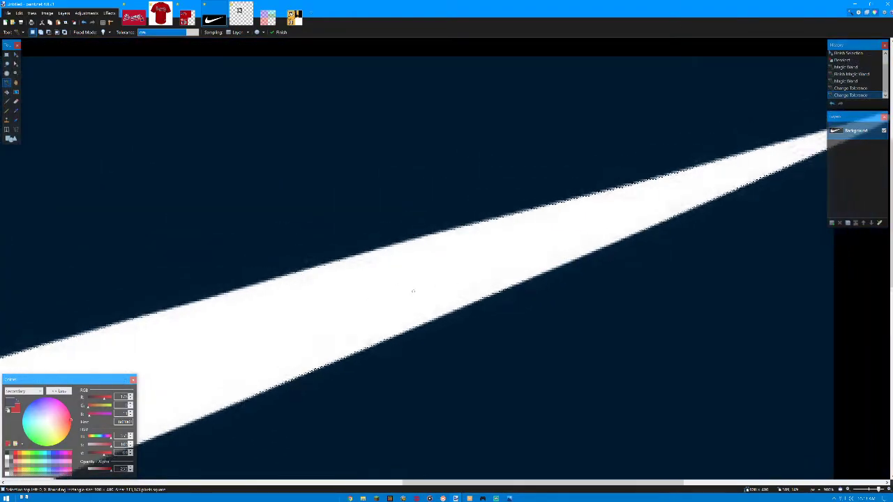
pyautogui.scroll(-3, 459, 260)
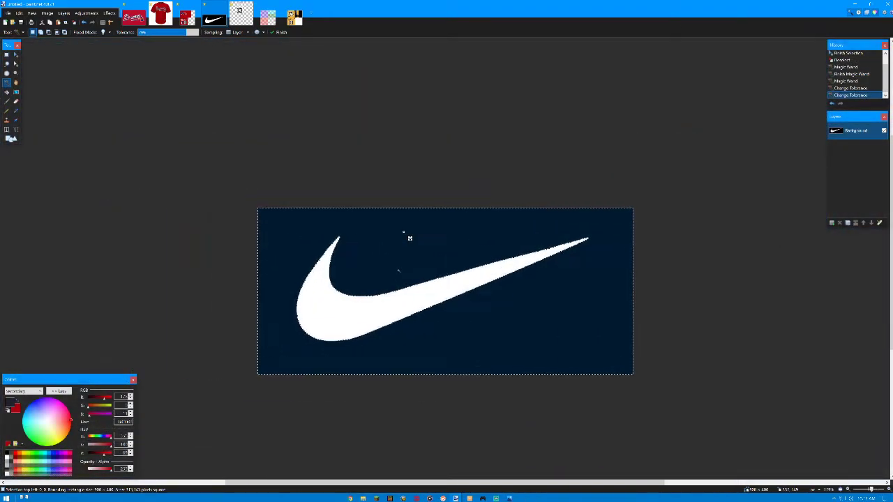
pyautogui.hotkey('ctrl', 'i')
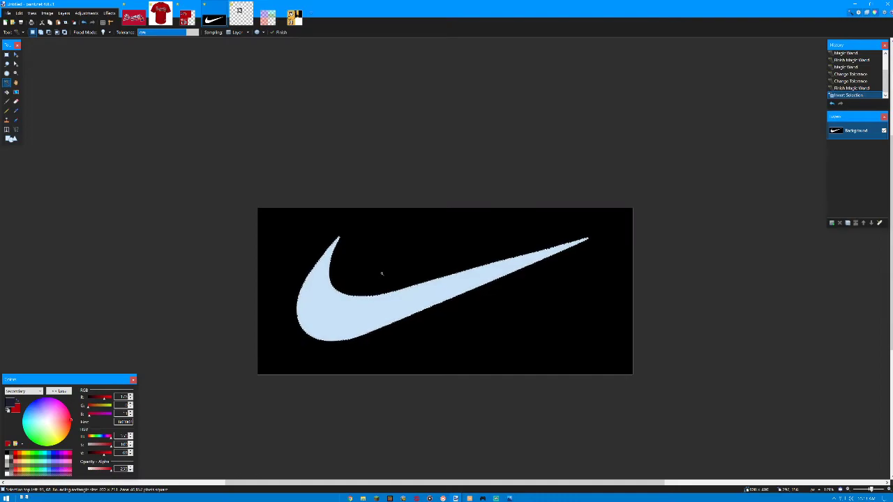
# Paste the newly selected swoosh into the jersey pattern's empty top layer, keeping the canvas size
pyautogui.click(188, 19)
pyautogui.hotkey('ctrl', 'v')
pyautogui.click(444, 309)
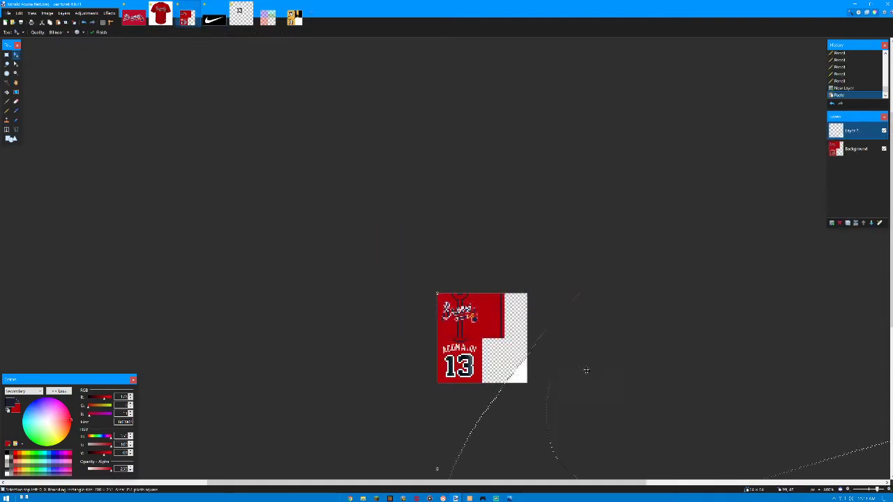
# Shrink the pasted white swoosh to about 5 pixels wide and place it above the B of the Braves lettering
pyautogui.scroll(-4, 586, 370)
pyautogui.moveTo(794, 462); pyautogui.dragTo(520, 366)
pyautogui.scroll(5, 511, 363)
pyautogui.scroll(8, 510, 363)
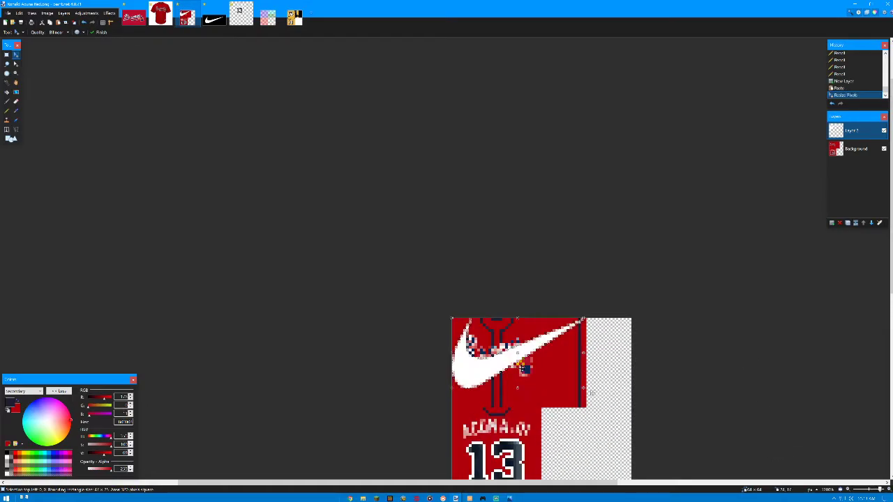
pyautogui.moveTo(668, 419); pyautogui.dragTo(413, 269)
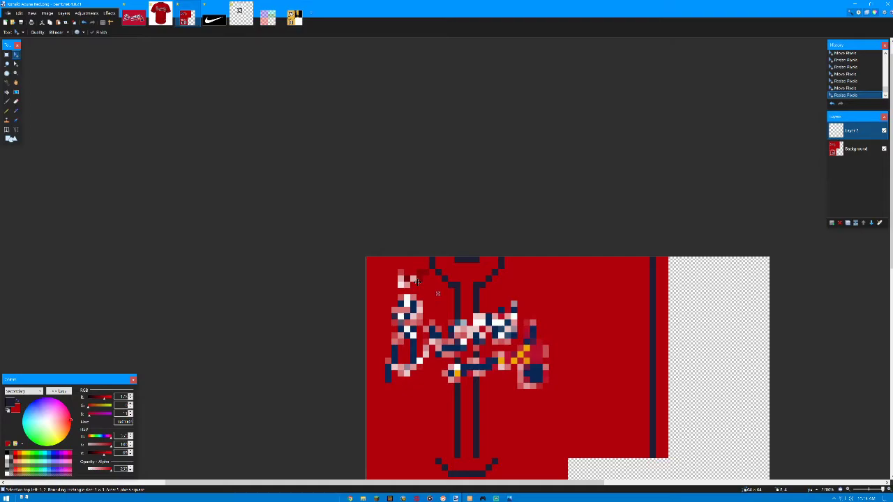
pyautogui.moveTo(421, 283)
pyautogui.mouseDown()
pyautogui.moveTo(438, 290)
pyautogui.moveTo(422, 282)
pyautogui.mouseUp()
pyautogui.scroll(-10, 430, 328)
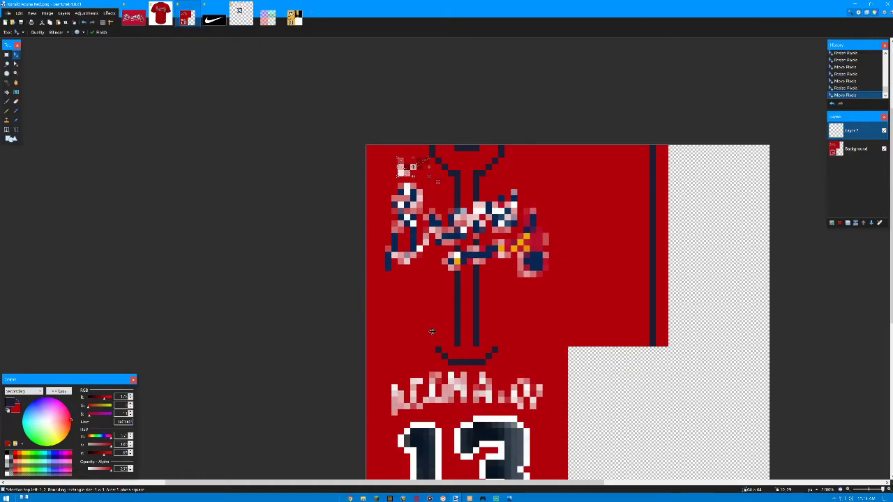
pyautogui.scroll(5, 437, 321)
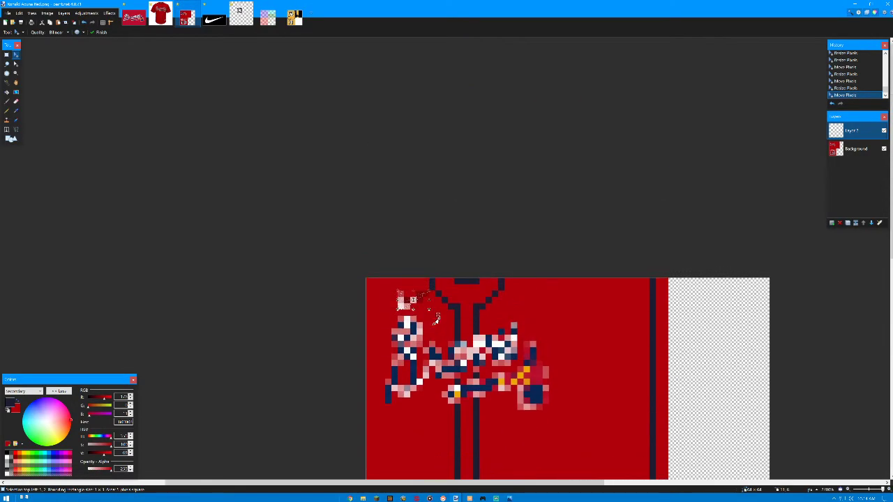
pyautogui.scroll(-3, 437, 322)
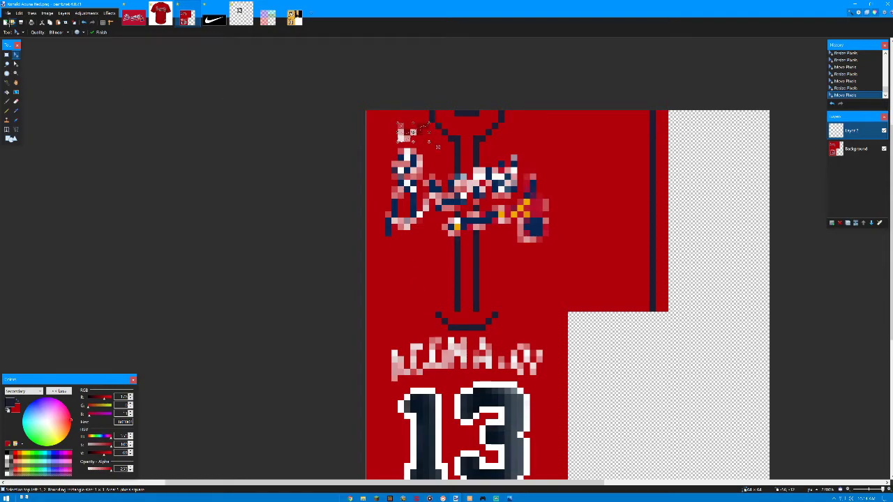
# Open the recently used layered jersey file, Ronald Acuna Red.pdn
pyautogui.click(8, 13)
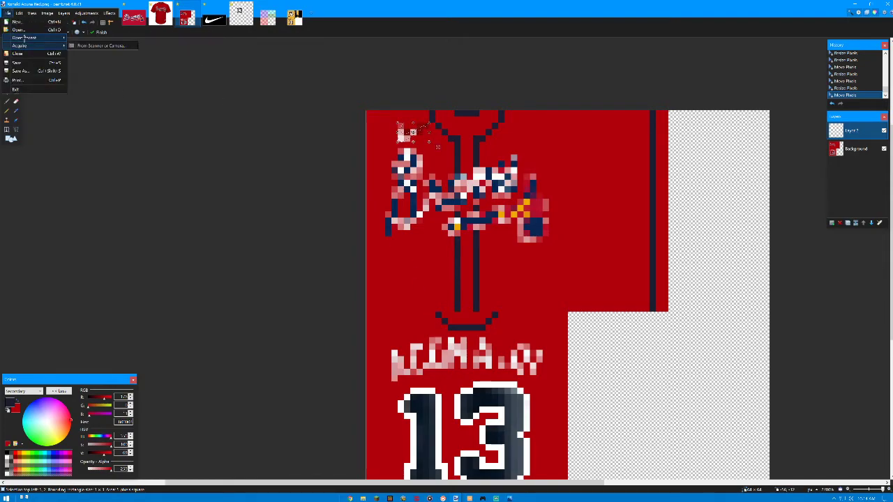
pyautogui.moveTo(25, 38)
pyautogui.click(102, 43)
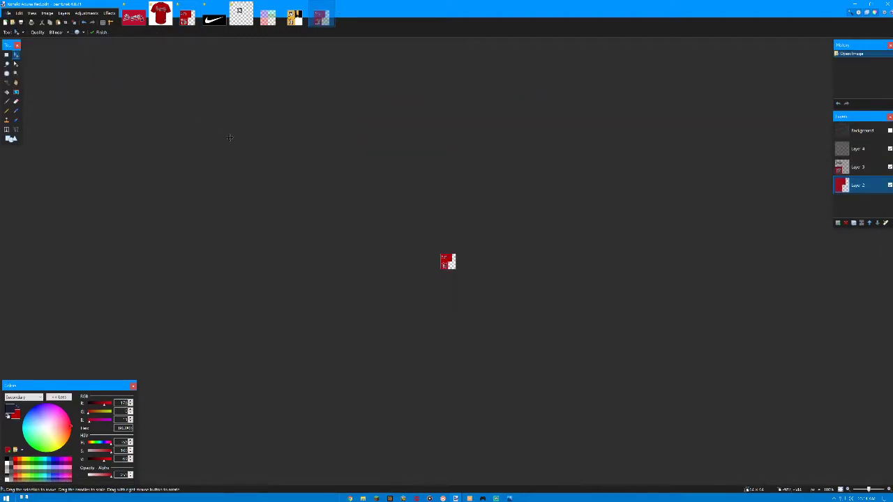
pyautogui.scroll(12, 438, 239)
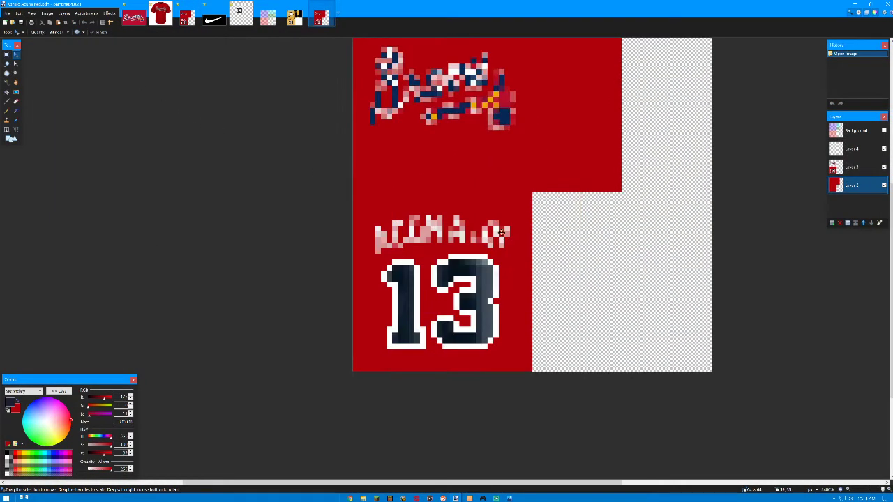
pyautogui.scroll(2, 488, 265)
# Select the Braves lettering on Layer 3 with a rectangular selection and move it down about two pixels
pyautogui.click(852, 167)
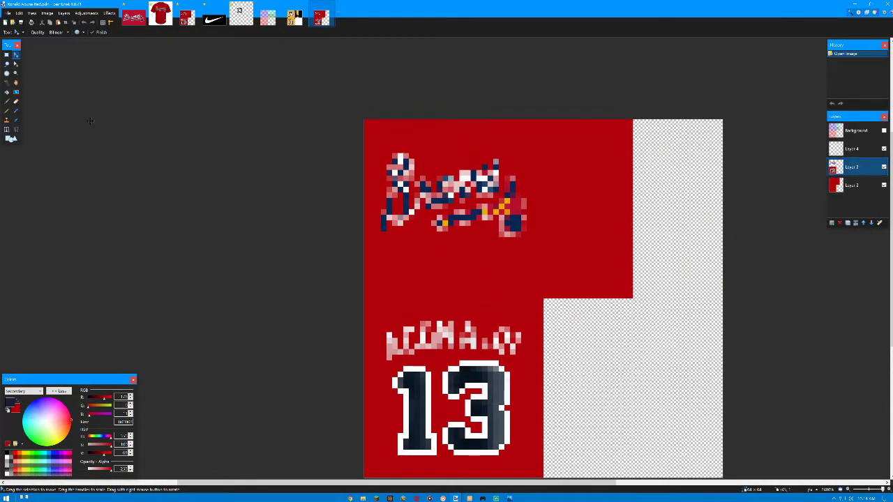
pyautogui.click(7, 55)
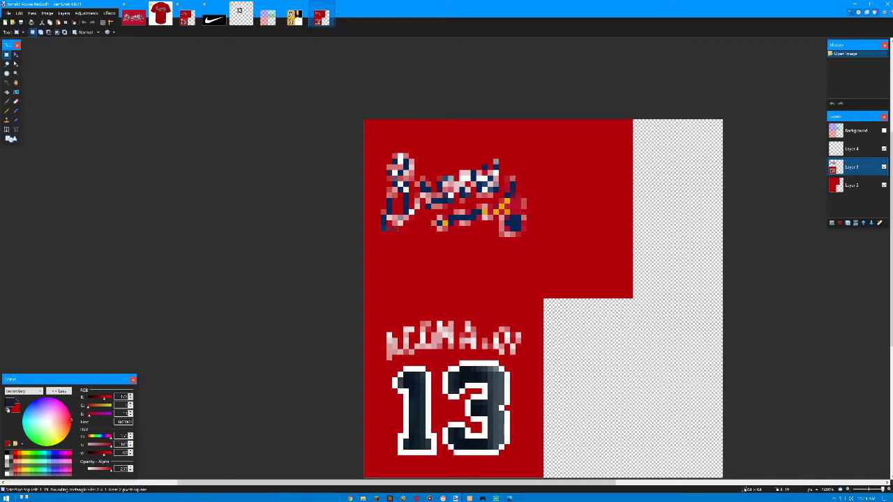
pyautogui.moveTo(382, 224); pyautogui.dragTo(528, 163)
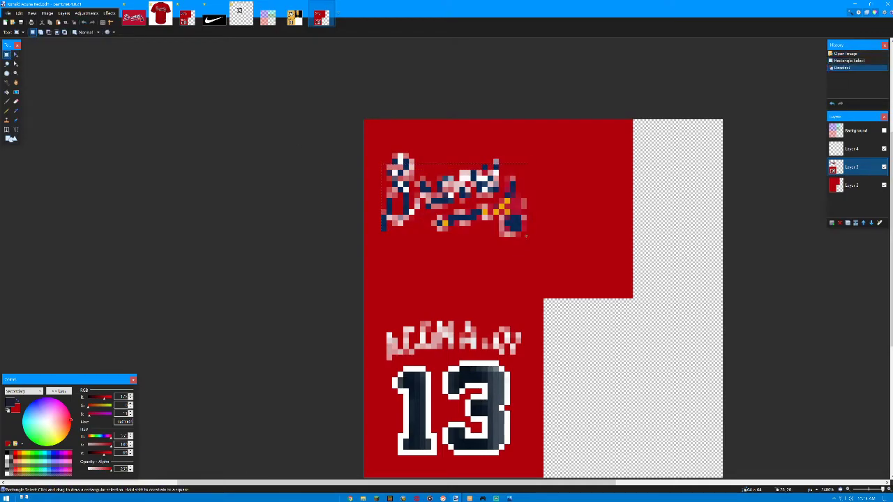
pyautogui.moveTo(525, 236); pyautogui.dragTo(382, 154)
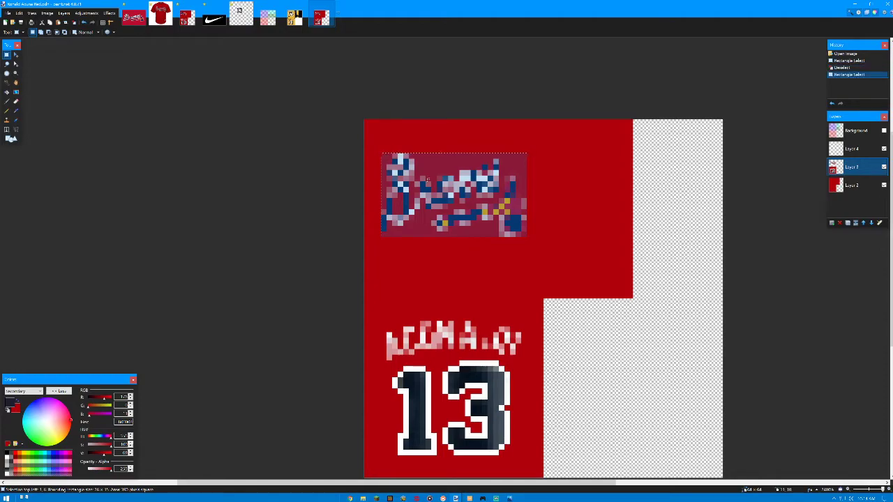
pyautogui.click(16, 55)
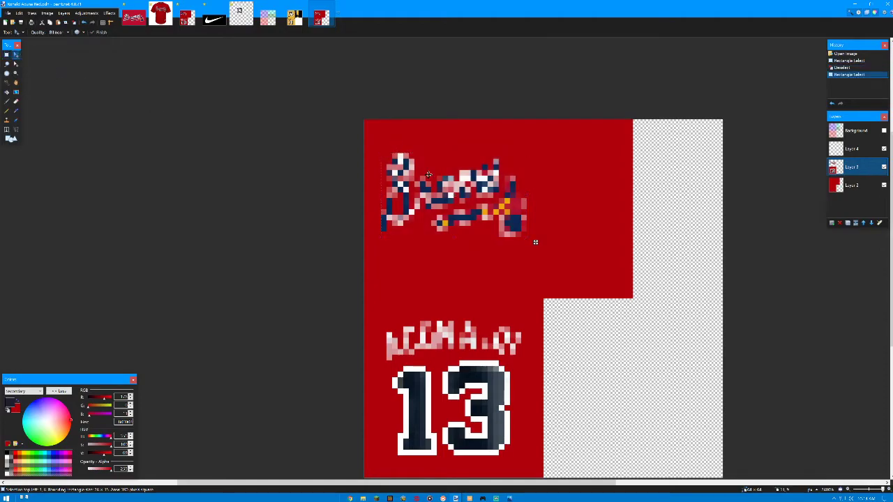
pyautogui.click(534, 242)
pyautogui.moveTo(430, 186); pyautogui.dragTo(430, 200)
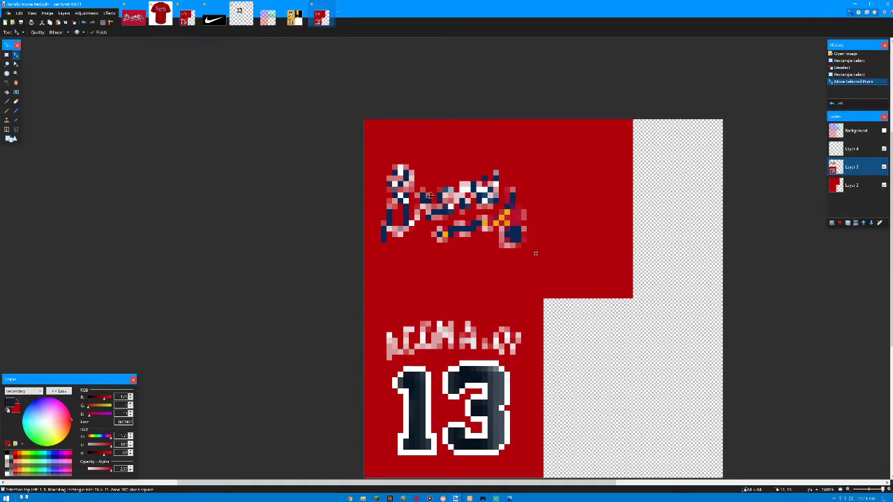
# In the flattened jersey image, deselect the swoosh and select the Background layer's navy collar and upper piping using a lower-tolerance Magic Wand
pyautogui.click(187, 16)
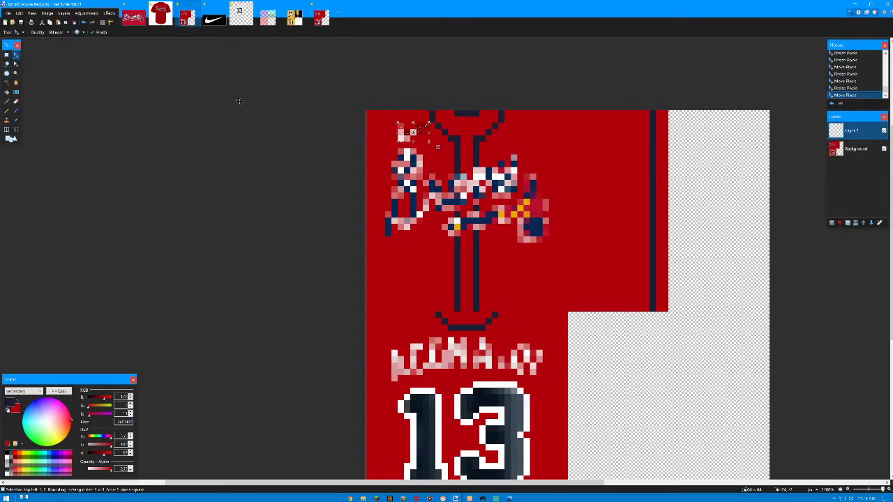
pyautogui.hotkey('ctrl', 'd')
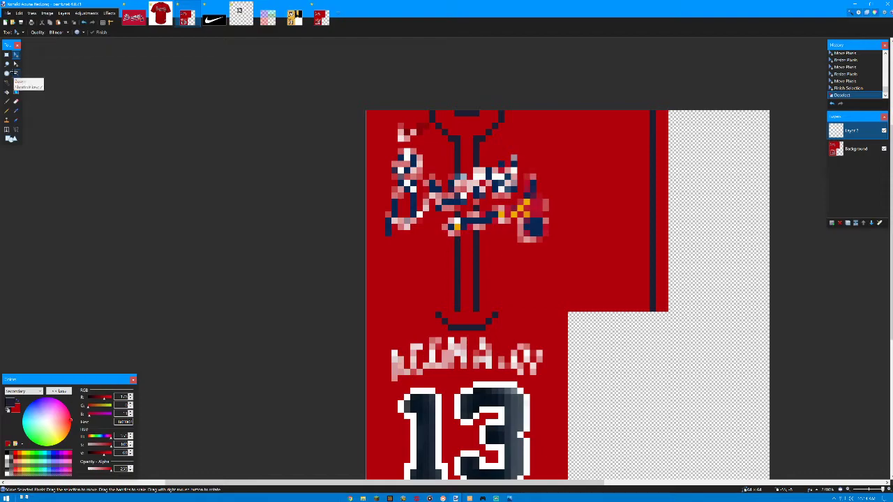
pyautogui.click(7, 82)
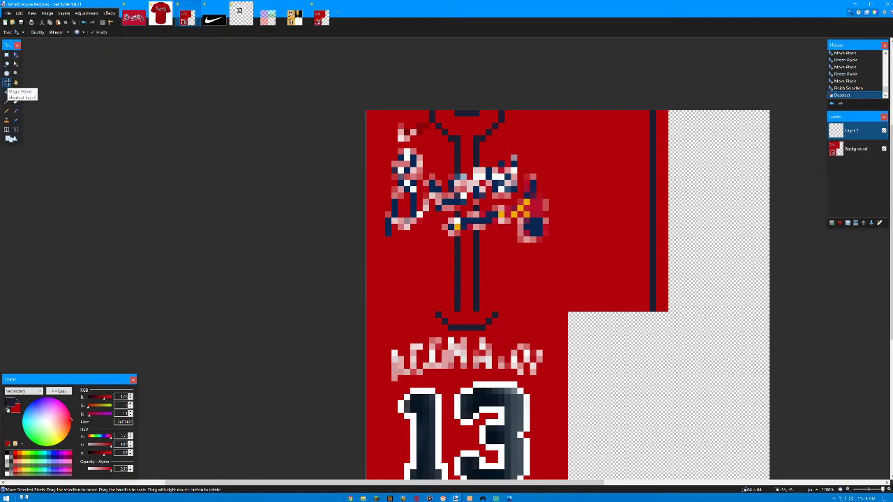
pyautogui.click(457, 142)
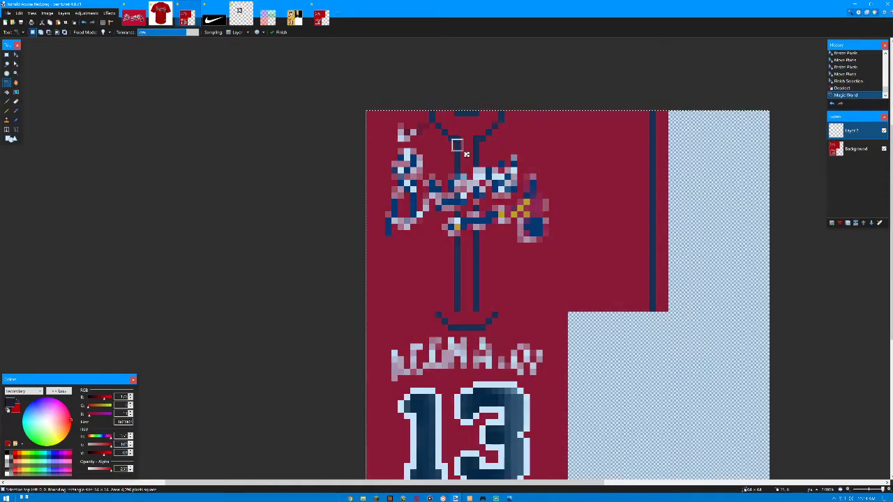
pyautogui.moveTo(169, 33); pyautogui.dragTo(147, 32)
pyautogui.click(855, 146)
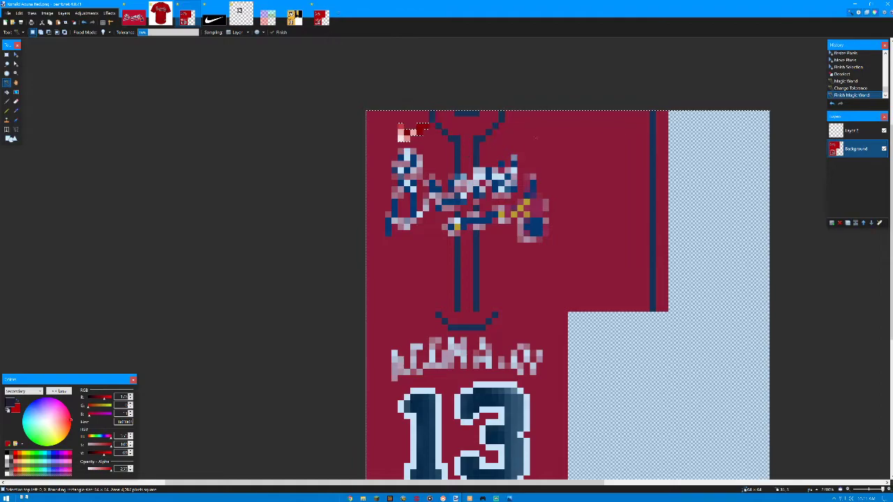
pyautogui.click(456, 150)
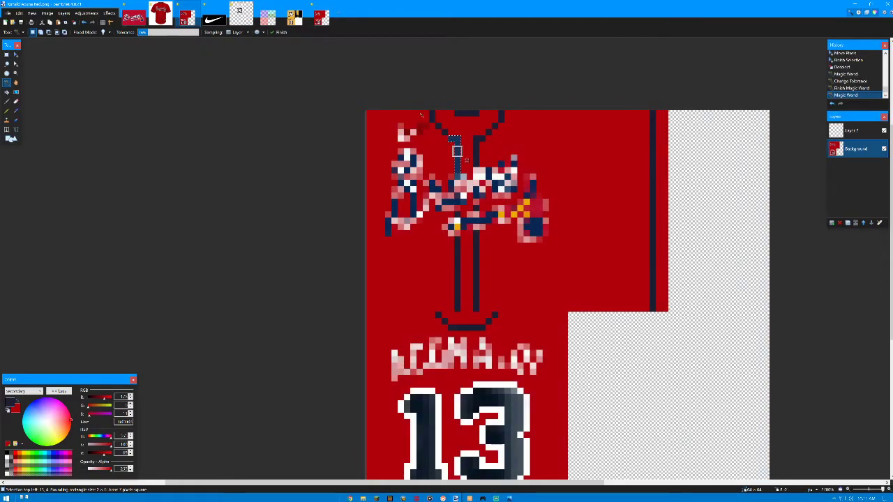
pyautogui.click(436, 125)
pyautogui.click(430, 113)
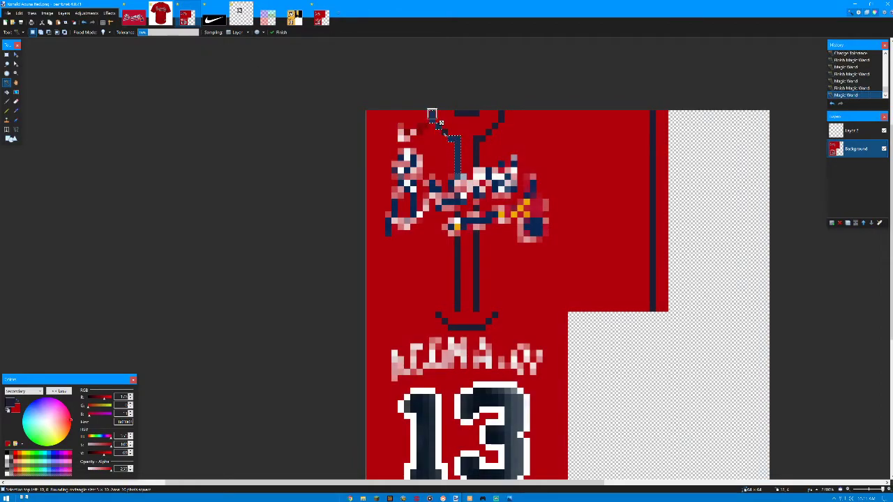
pyautogui.click(444, 132)
pyautogui.click(476, 138)
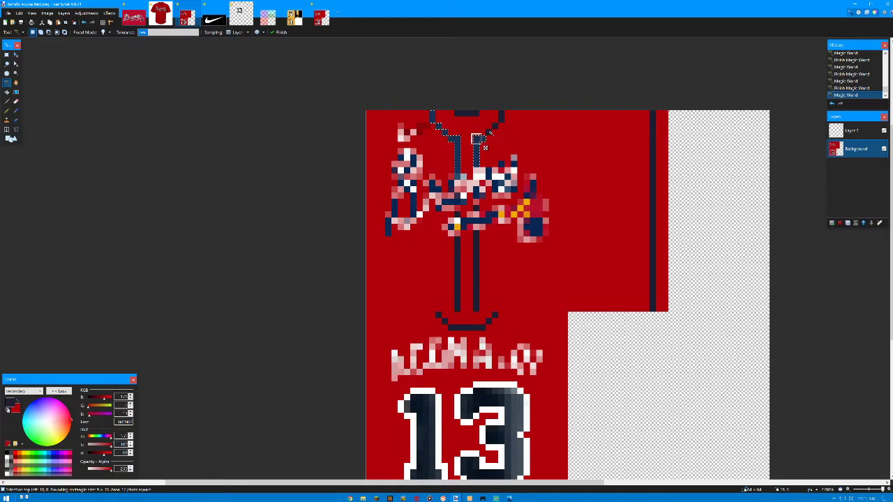
pyautogui.click(500, 119)
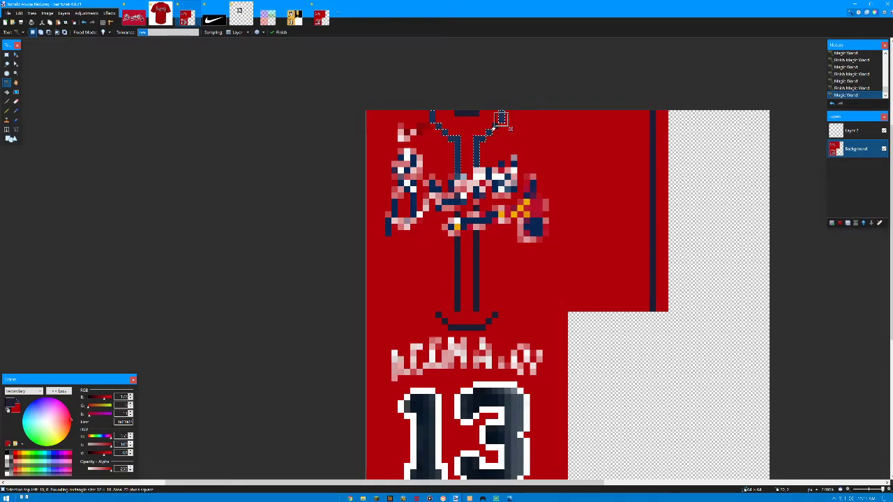
# Add the two navy piping lines below the Braves lettering and the curved collar line above the player name to the selection
pyautogui.scroll(1, 510, 128)
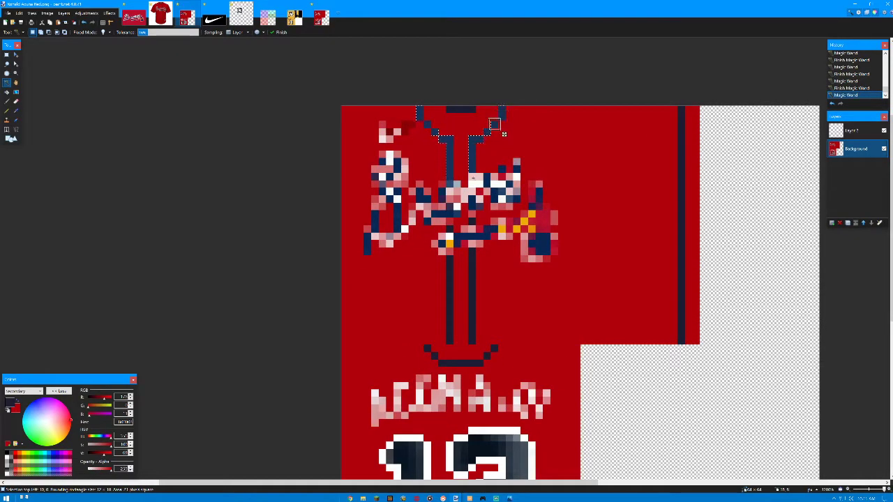
pyautogui.keyDown('ctrl'); pyautogui.click(472, 273); pyautogui.keyUp('ctrl')
pyautogui.keyDown('ctrl'); pyautogui.click(448, 286); pyautogui.keyUp('ctrl')
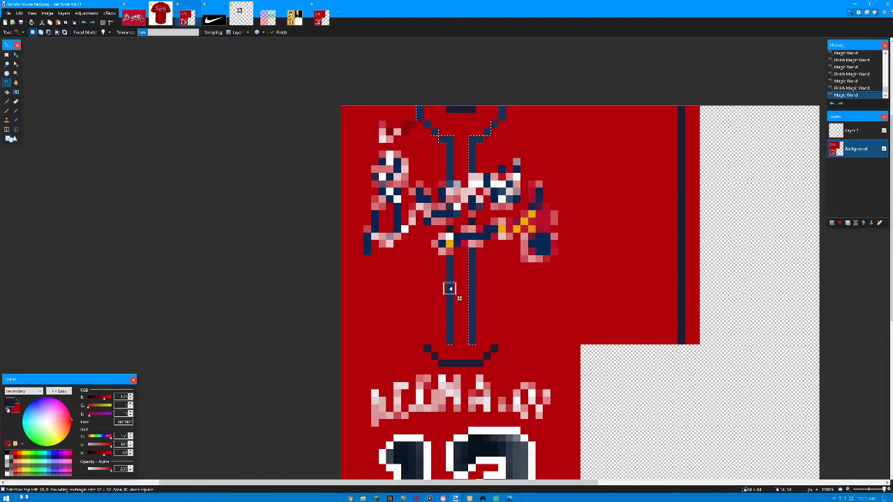
pyautogui.keyDown('ctrl'); pyautogui.click(454, 361); pyautogui.keyUp('ctrl')
pyautogui.keyDown('ctrl'); pyautogui.click(434, 355); pyautogui.keyUp('ctrl')
pyautogui.keyDown('ctrl'); pyautogui.click(494, 349); pyautogui.keyUp('ctrl')
pyautogui.keyDown('ctrl'); pyautogui.click(427, 348); pyautogui.keyUp('ctrl')
pyautogui.keyDown('ctrl'); pyautogui.click(487, 356); pyautogui.keyUp('ctrl')
pyautogui.keyDown('ctrl'); pyautogui.click(487, 355); pyautogui.keyUp('ctrl')
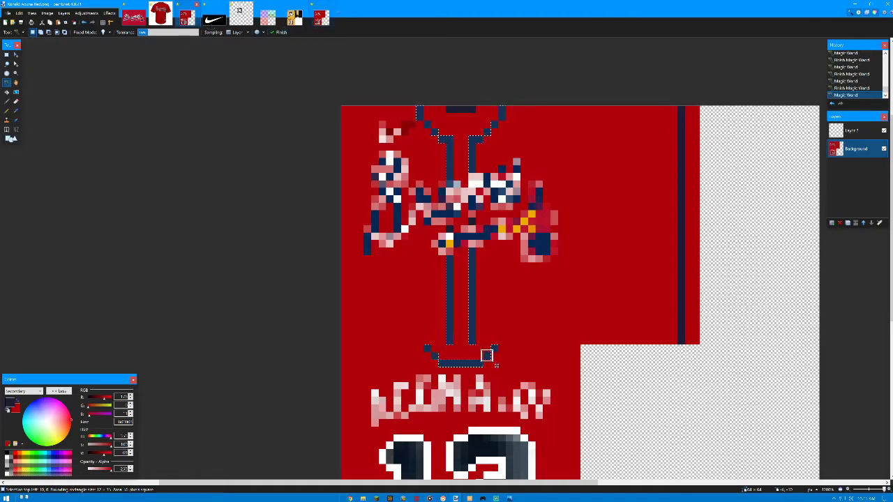
# Paste the selected navy piping and collar into Layer 4 of the layered jersey file and deselect it
pyautogui.click(323, 17)
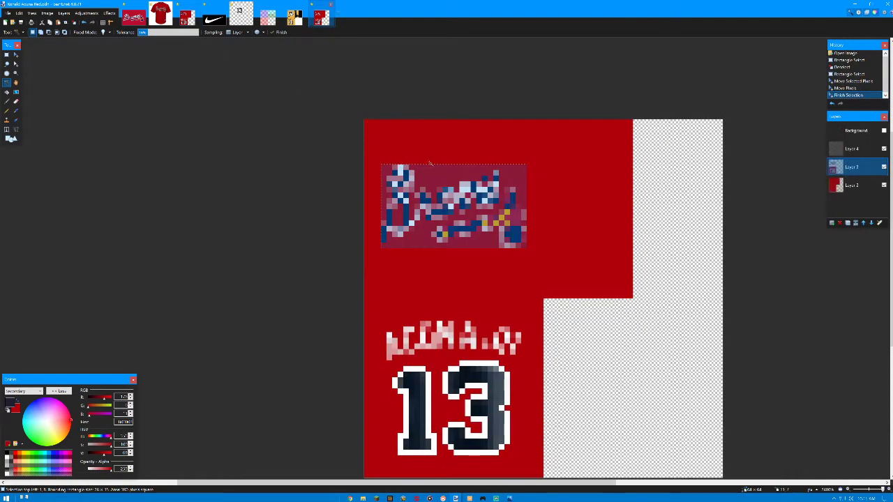
pyautogui.hotkey('ctrl', 'v')
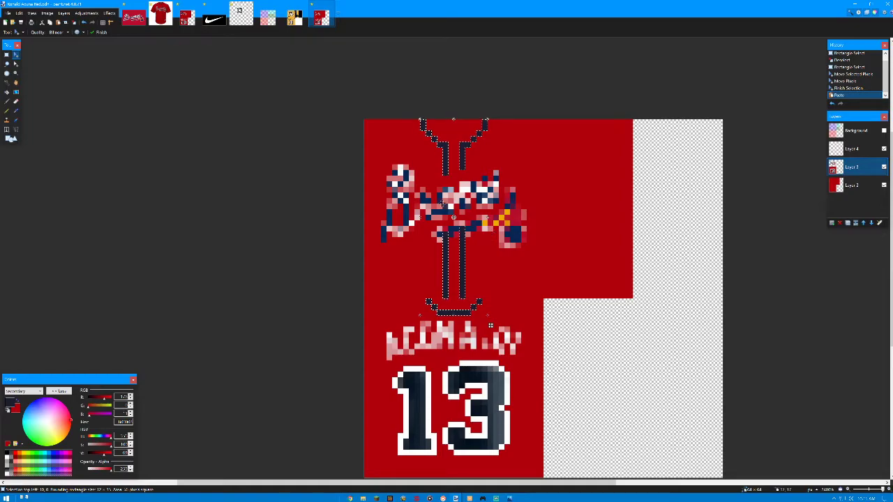
pyautogui.scroll(1, 457, 237)
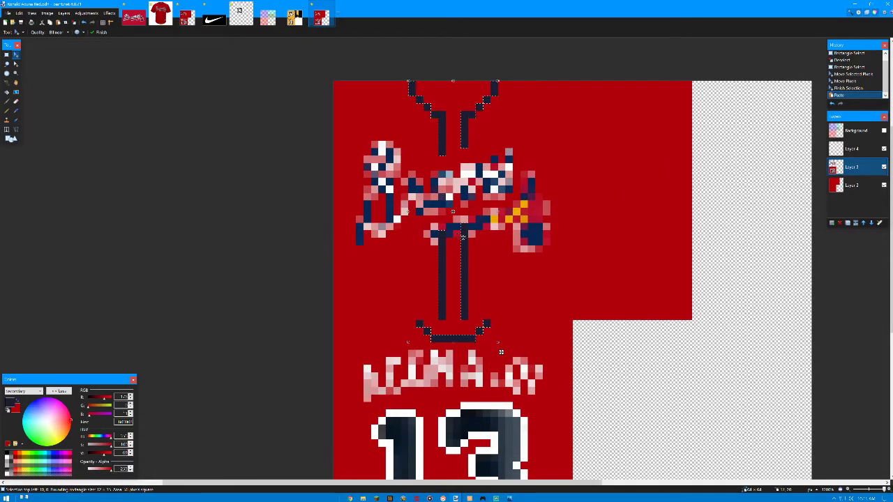
pyautogui.hotkey('ctrl', 'z')
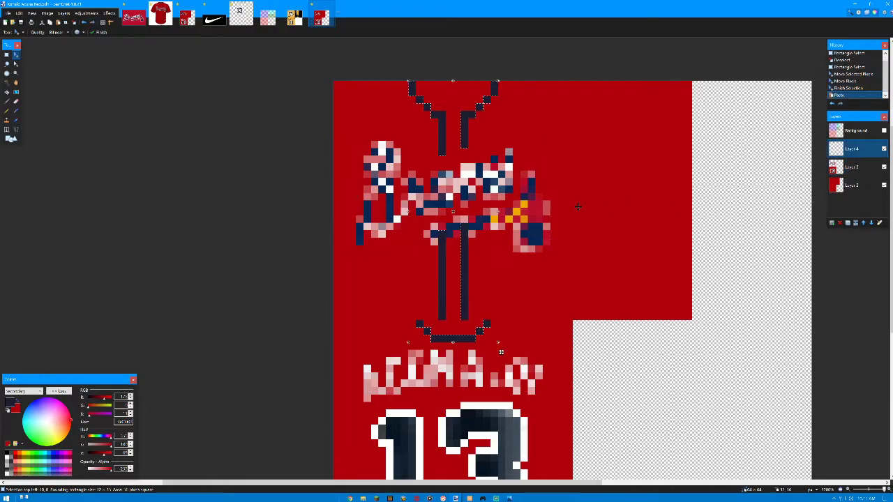
pyautogui.hotkey('ctrl', 'v')
pyautogui.hotkey('ctrl', 'd')
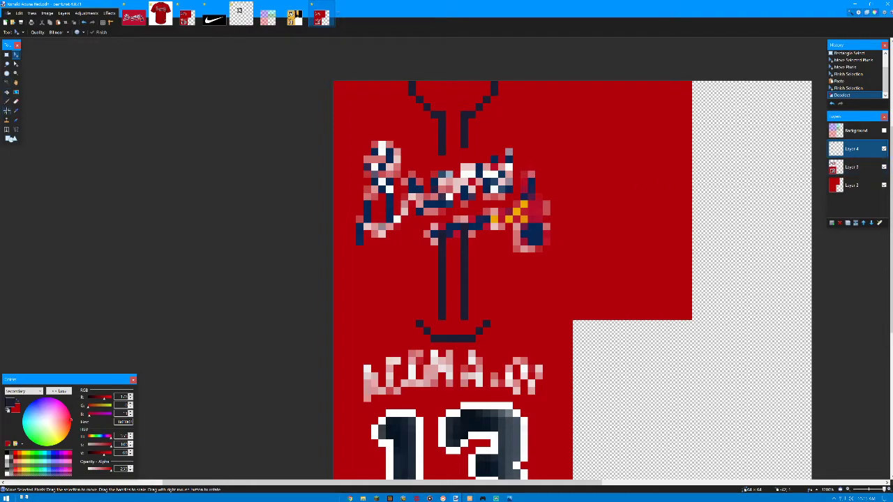
# Erase the piping pixels covering the lower Braves lettering and pencil in the missing navy pixels just above the lettering
pyautogui.click(16, 101)
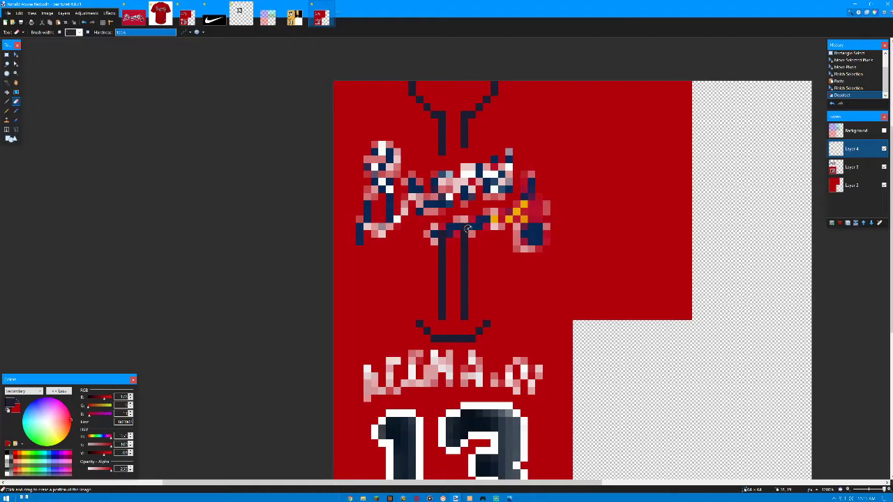
pyautogui.moveTo(476, 236); pyautogui.dragTo(433, 236)
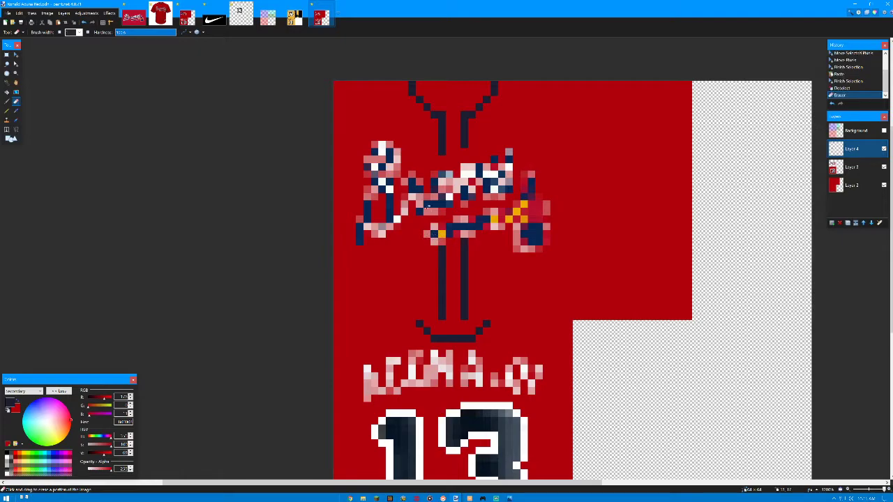
pyautogui.click(6, 110)
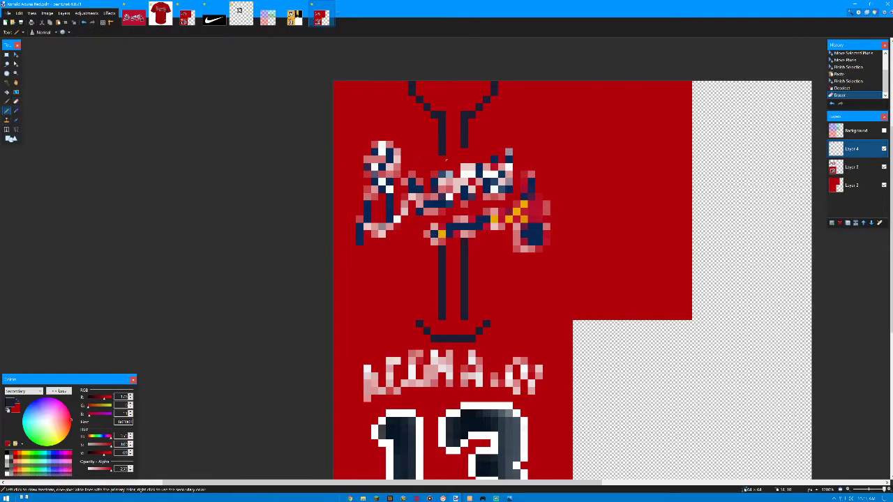
pyautogui.click(444, 166)
pyautogui.click(466, 157)
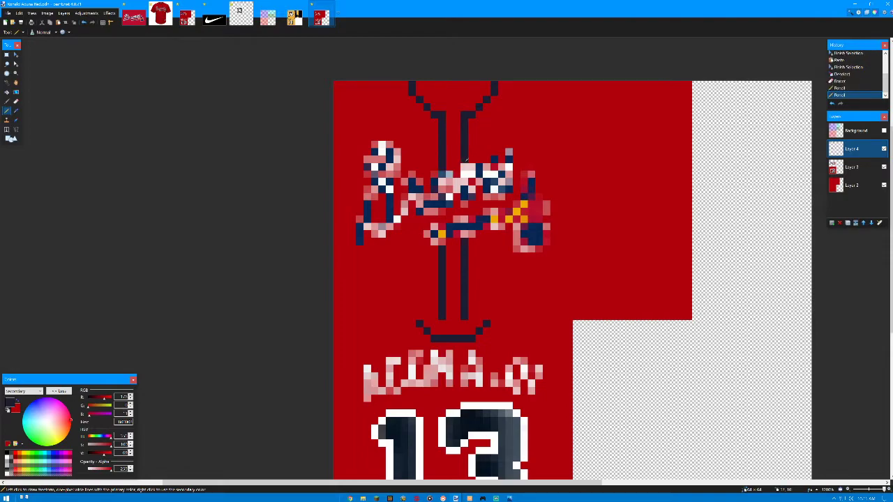
# Pencil navy pixels into the piping gaps between the strokes of the Braves lettering, undoing the misplaced ones
pyautogui.click(465, 209)
pyautogui.click(436, 219)
pyautogui.hotkey('ctrl', 'z')
pyautogui.click(442, 219)
pyautogui.hotkey('ctrl', 'z')
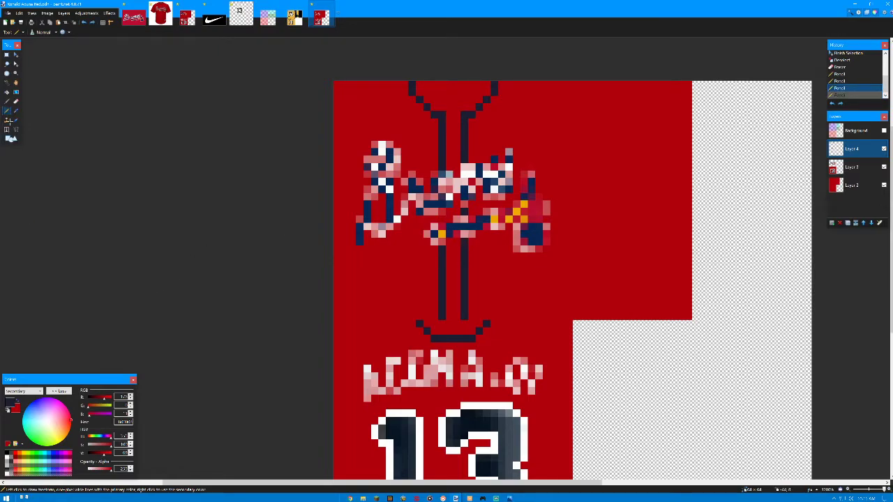
# Set the secondary colour to white and pencil white outline pixels where the piping crosses the lower Braves lettering
pyautogui.click(46, 422)
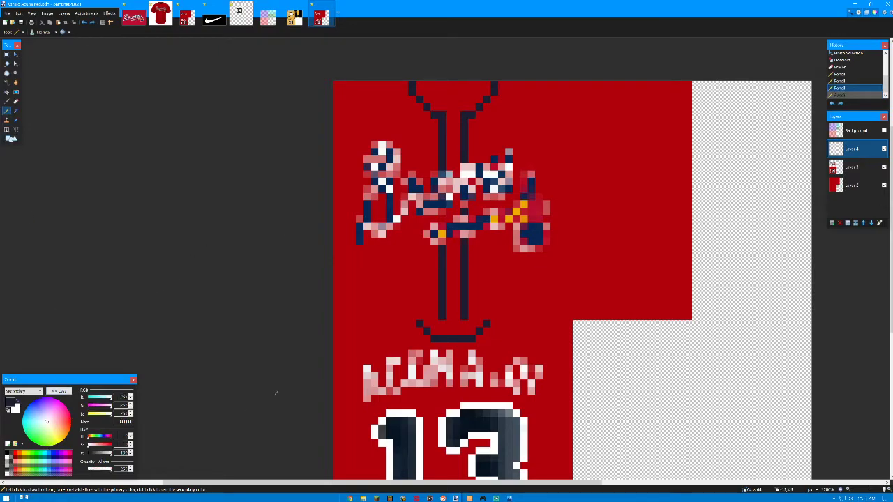
pyautogui.click(450, 224)
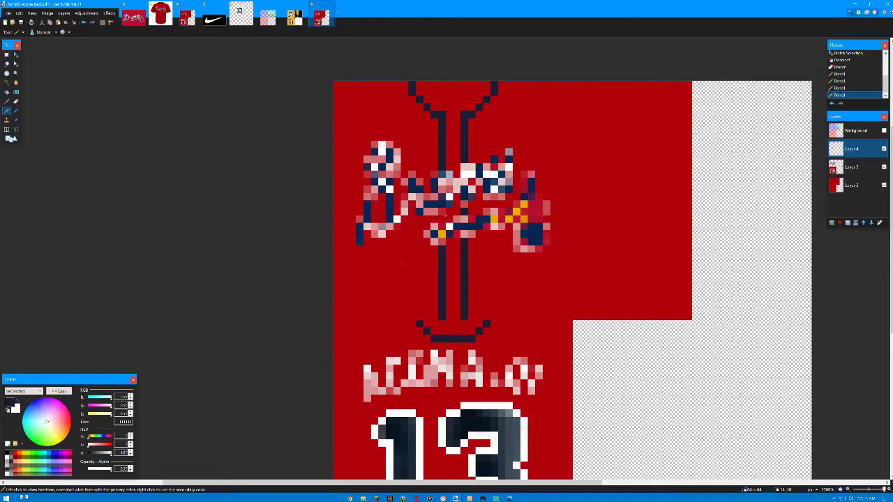
pyautogui.click(443, 212)
pyautogui.click(444, 223)
pyautogui.click(441, 224)
pyautogui.scroll(2, 504, 312)
pyautogui.scroll(-3, 516, 293)
pyautogui.scroll(4, 530, 265)
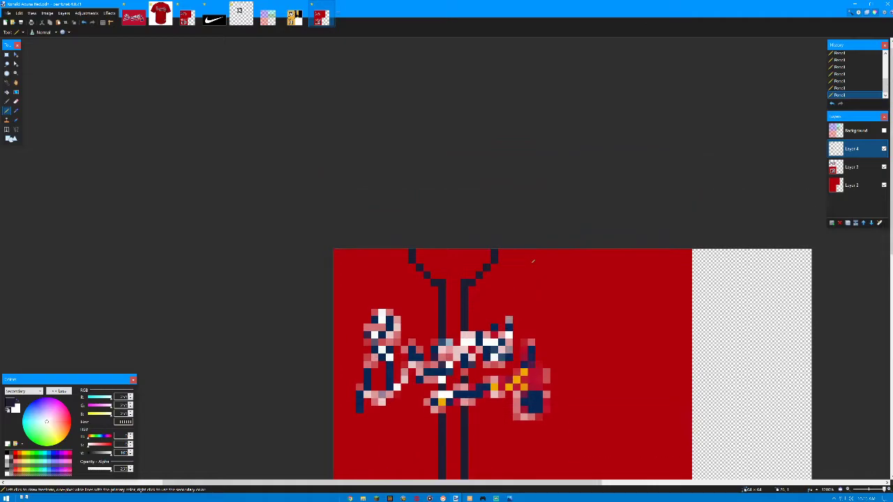
pyautogui.scroll(-5, 532, 261)
pyautogui.scroll(3, 470, 113)
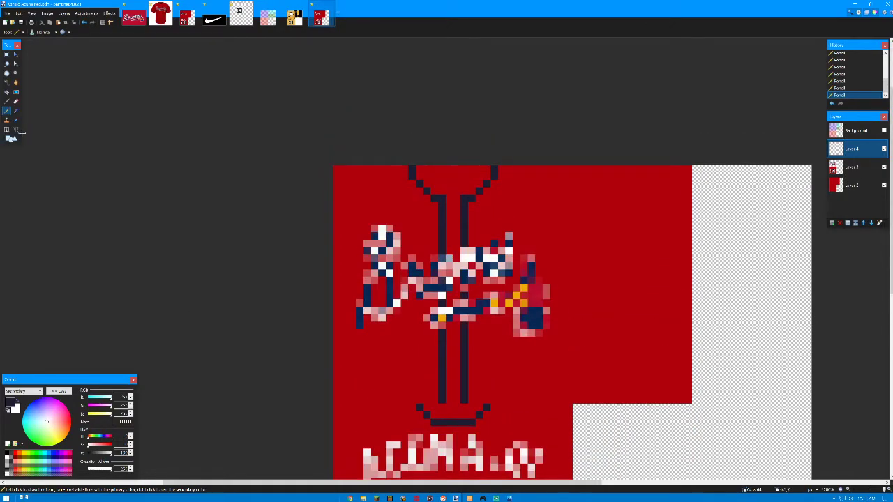
# Hide Layer 3 to inspect the piping and touch-up pixels on Layer 4, and show it again
pyautogui.click(17, 111)
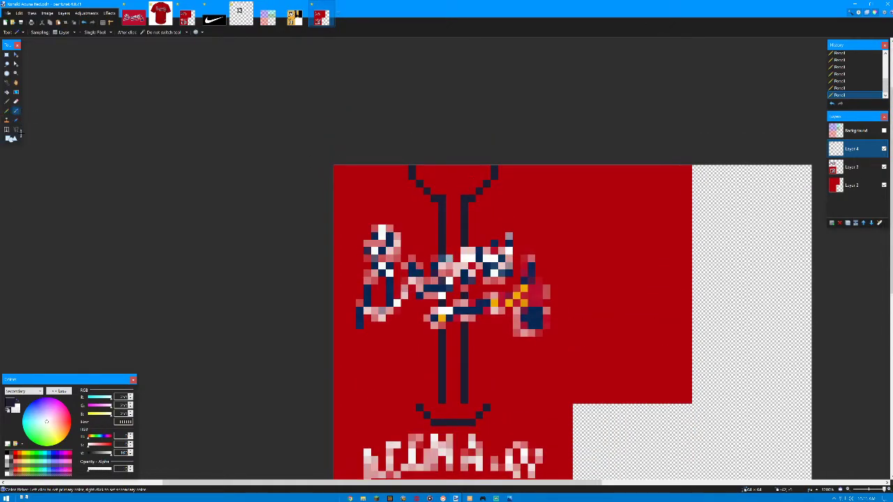
pyautogui.press('p')
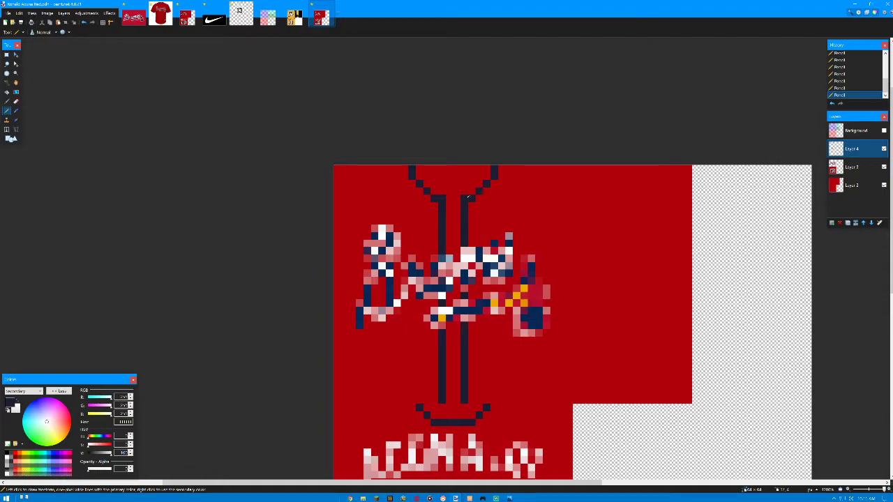
pyautogui.click(852, 171)
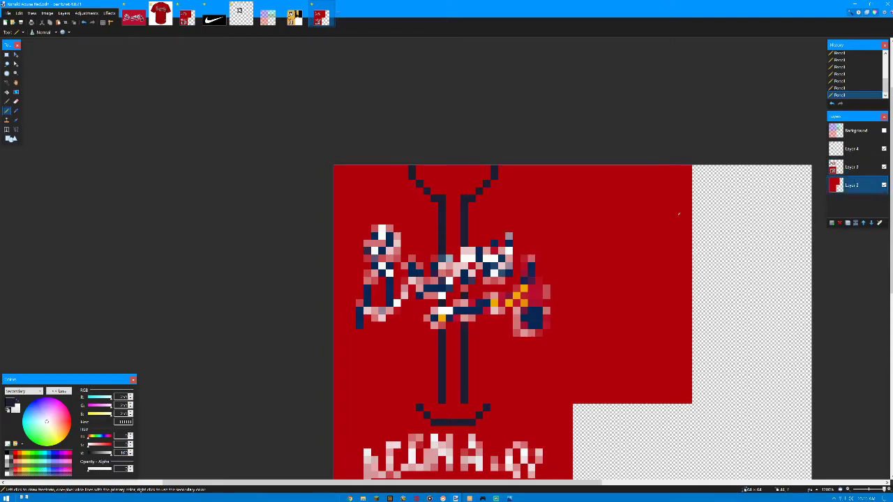
pyautogui.click(863, 151)
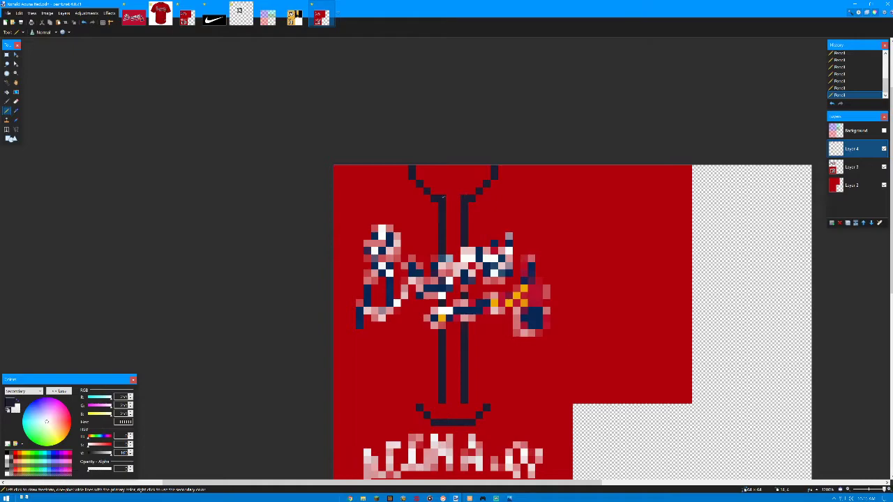
pyautogui.click(836, 174)
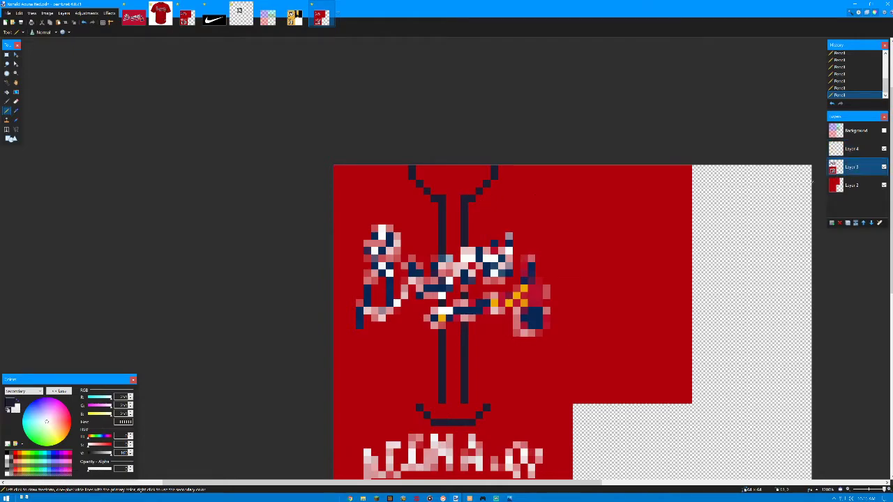
pyautogui.click(884, 167)
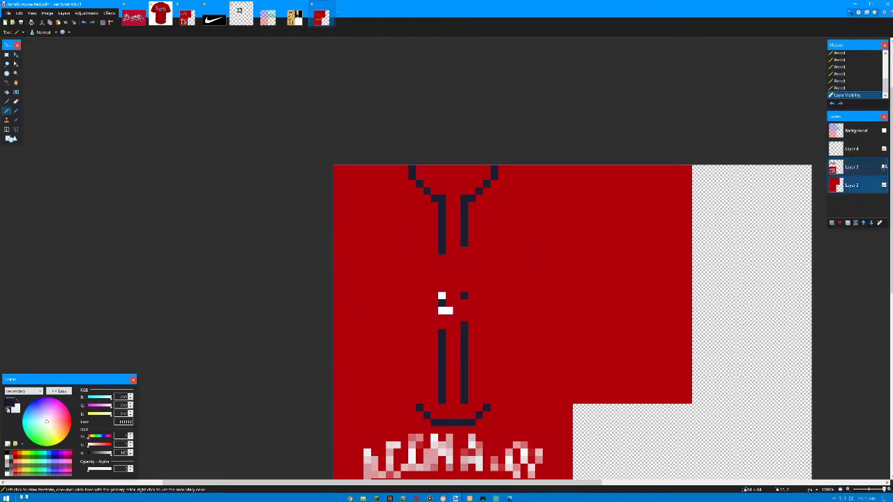
pyautogui.click(884, 167)
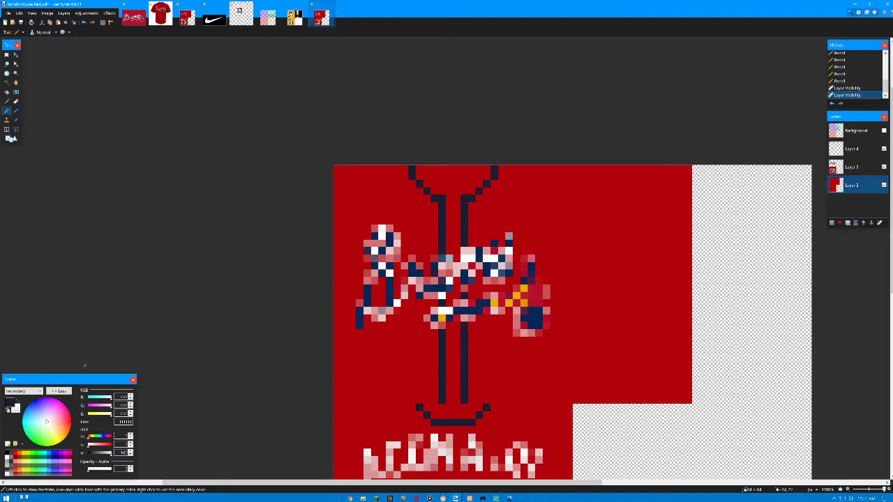
# Sample the jersey red from Layer 2 and paint it over the two corner pixels in Layer 4 where the collar meets the piping
pyautogui.press('k')
pyautogui.click(374, 213)
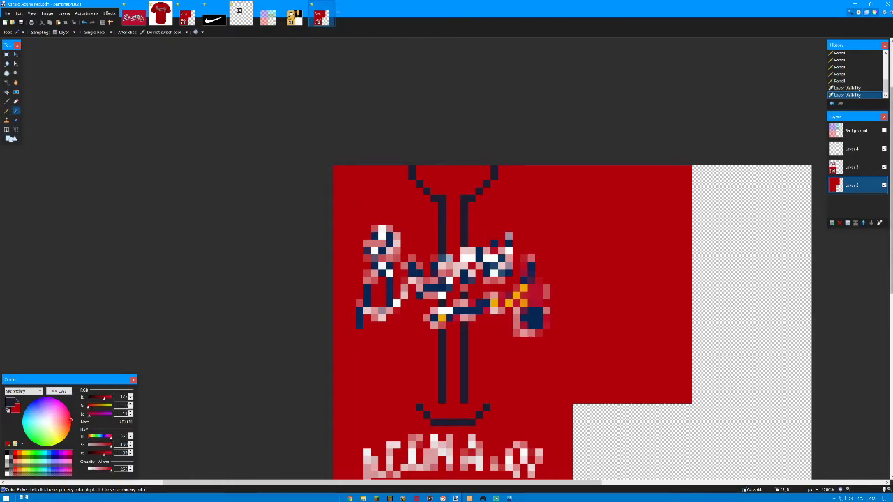
pyautogui.click(855, 152)
pyautogui.click(7, 110)
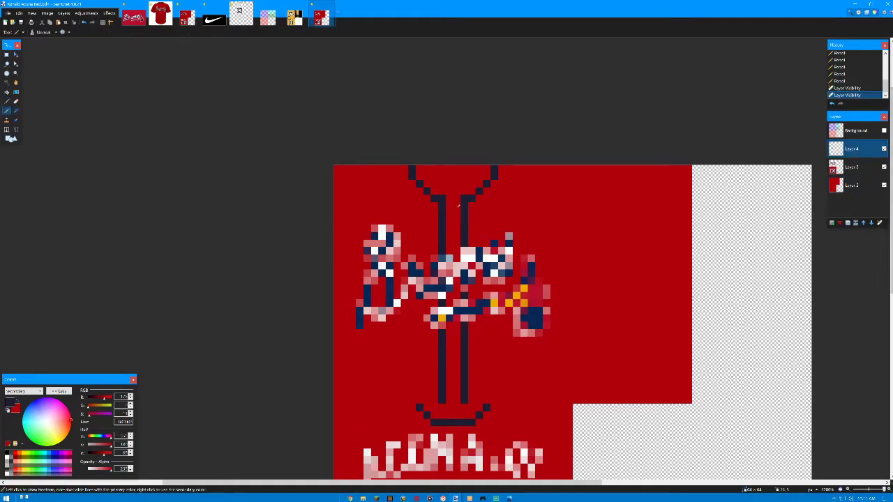
pyautogui.rightClick(442, 198)
pyautogui.rightClick(464, 199)
# Copy the selected white swoosh from the Nike image and paste it into Layer 4 of the jersey, keeping the canvas size
pyautogui.scroll(-4, 498, 240)
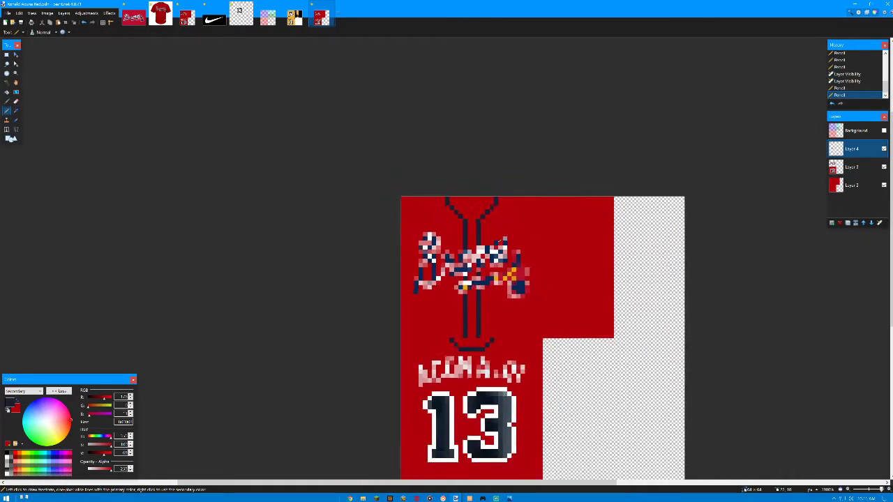
pyautogui.scroll(2, 513, 246)
pyautogui.scroll(2, 510, 248)
pyautogui.moveTo(511, 247); pyautogui.dragTo(516, 136)
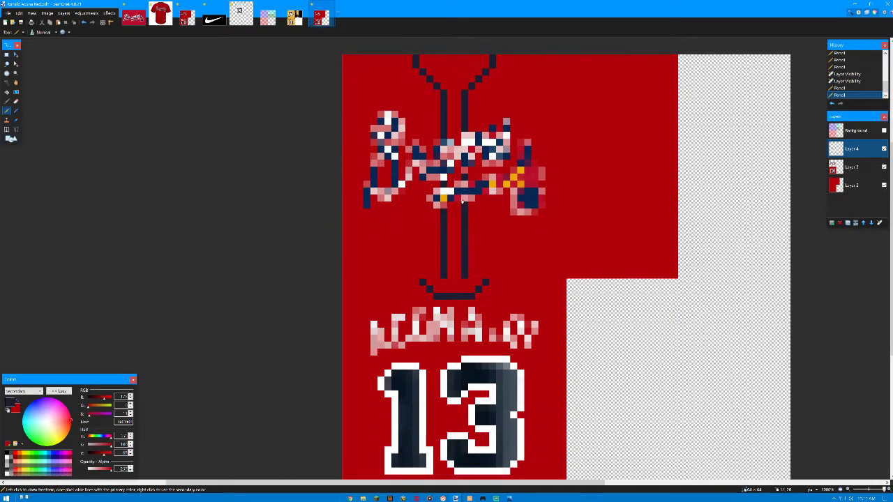
pyautogui.moveTo(466, 197); pyautogui.dragTo(452, 258)
pyautogui.click(215, 19)
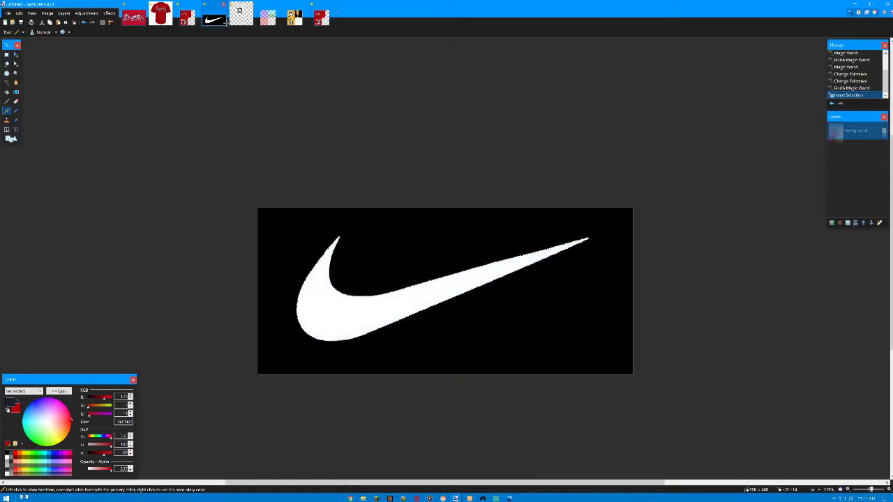
pyautogui.hotkey('ctrl', 'c')
pyautogui.click(320, 19)
pyautogui.hotkey('ctrl', 'v')
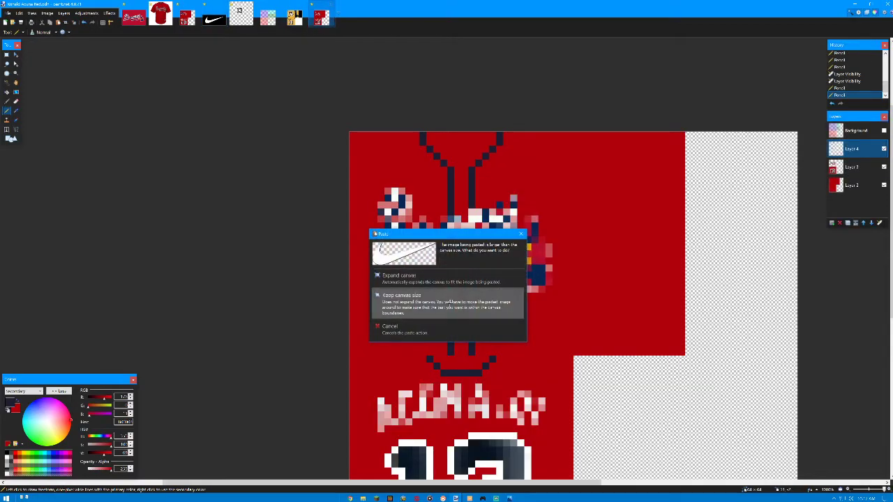
pyautogui.click(402, 296)
# Scale down the oversized pasted swoosh and move it onto the jersey canvas
pyautogui.moveTo(585, 374); pyautogui.dragTo(430, 252)
pyautogui.scroll(-5, 774, 367)
pyautogui.moveTo(833, 398); pyautogui.dragTo(574, 299)
pyautogui.moveTo(625, 350); pyautogui.dragTo(626, 352)
pyautogui.hotkey('ctrl', 'z')
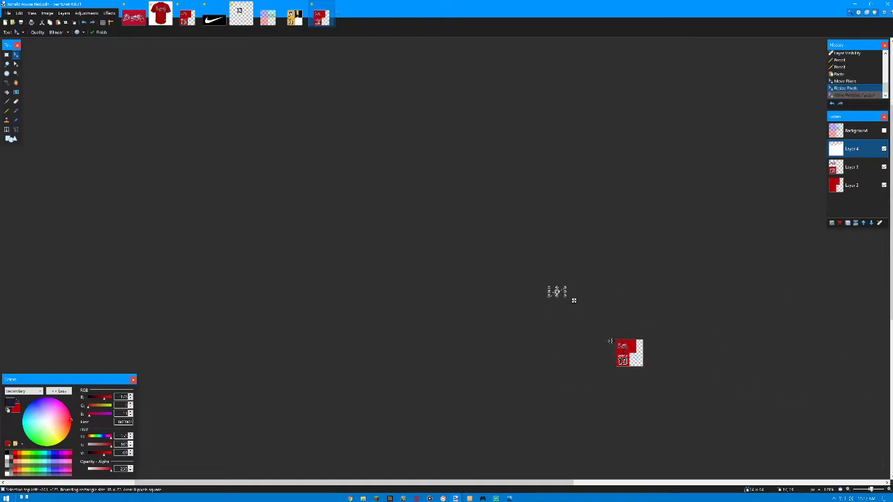
pyautogui.moveTo(564, 298); pyautogui.dragTo(632, 353)
# Shrink the swoosh to a few pixels wide and place it just above the B of the Braves lettering
pyautogui.scroll(5, 633, 353)
pyautogui.scroll(5, 653, 359)
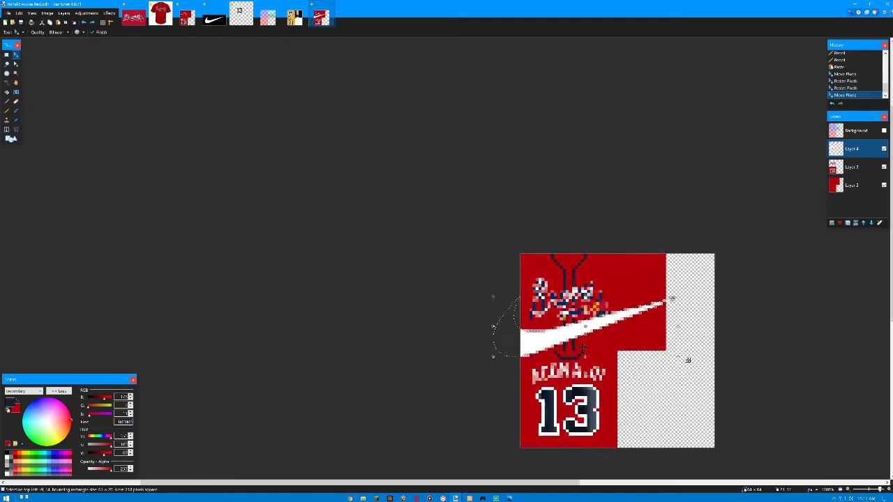
pyautogui.moveTo(762, 385); pyautogui.dragTo(768, 280)
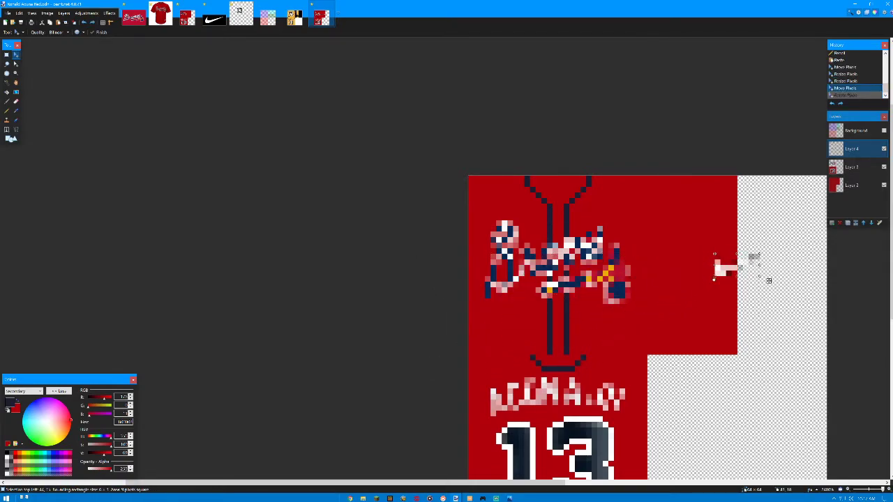
pyautogui.moveTo(714, 278); pyautogui.dragTo(527, 201)
pyautogui.scroll(1, 513, 243)
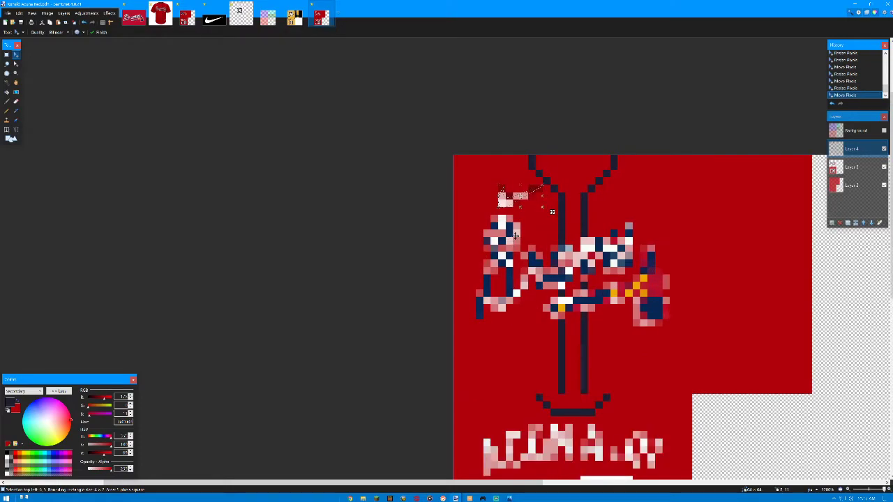
# Deselect the placed swoosh and undo the trial Pencil pixels made on it
pyautogui.click(5, 110)
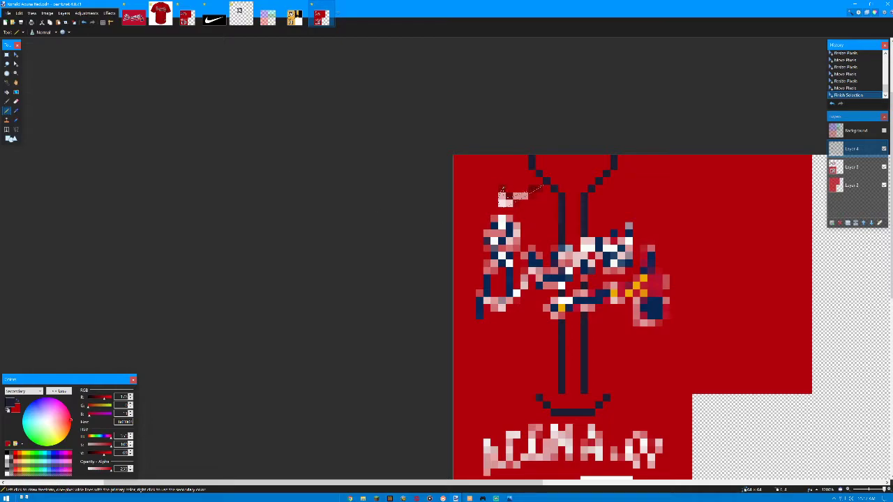
pyautogui.click(502, 197)
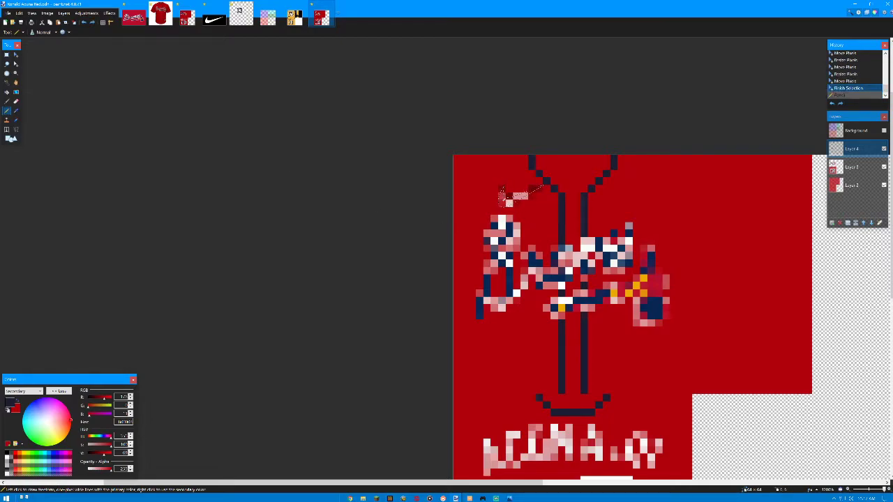
pyautogui.hotkey('ctrl', 'z')
pyautogui.hotkey('ctrl', 'd')
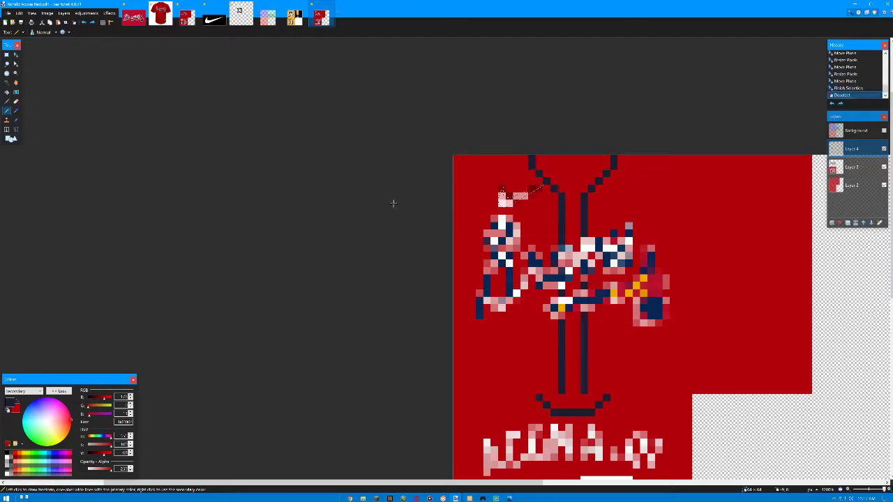
pyautogui.click(503, 198)
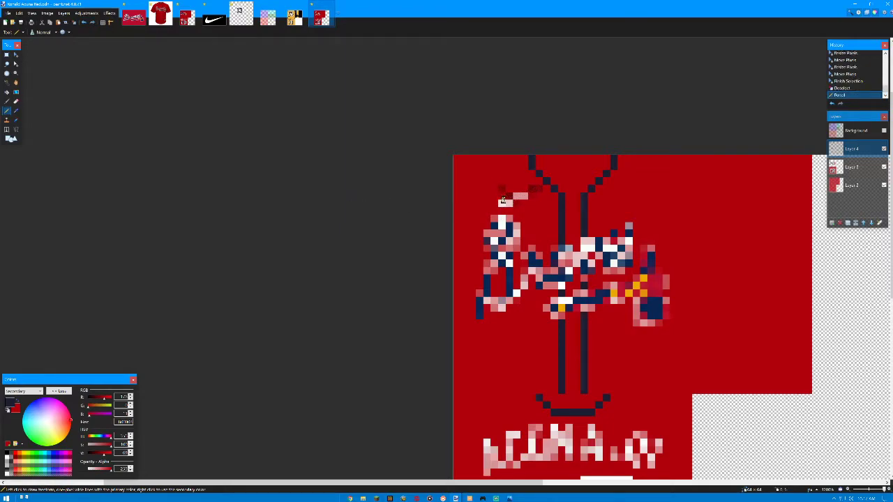
pyautogui.hotkey('ctrl', 'z')
# Set the secondary colour to white and pencil over the faded swoosh pixels to make the shape solid
pyautogui.click(16, 111)
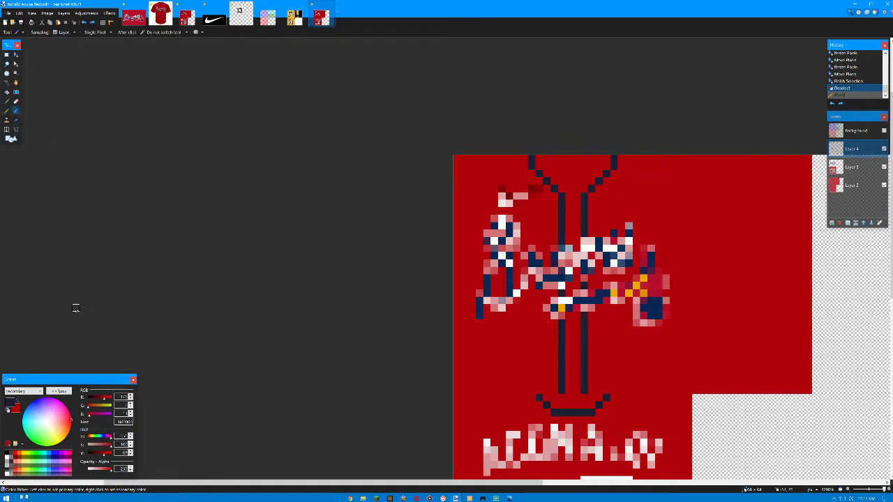
pyautogui.click(7, 457)
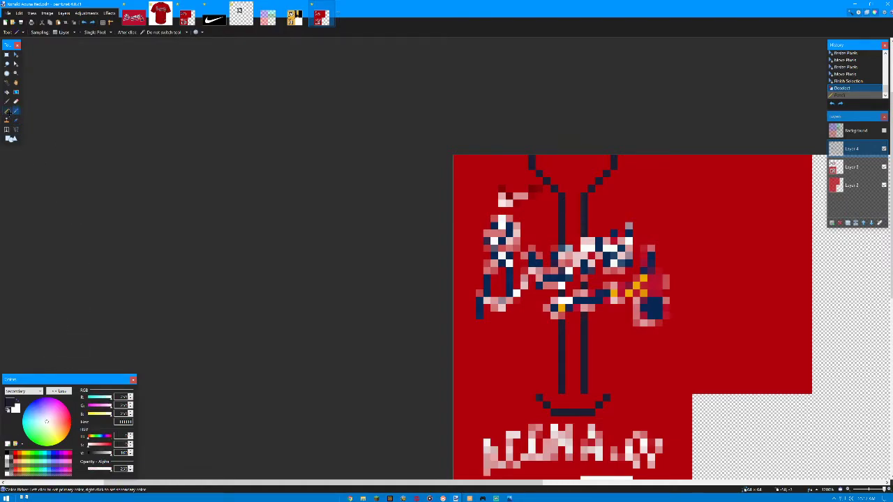
pyautogui.click(7, 111)
pyautogui.moveTo(502, 184)
pyautogui.mouseDown()
pyautogui.moveTo(502, 201)
pyautogui.moveTo(514, 203)
pyautogui.mouseUp()
pyautogui.moveTo(515, 199); pyautogui.dragTo(539, 188)
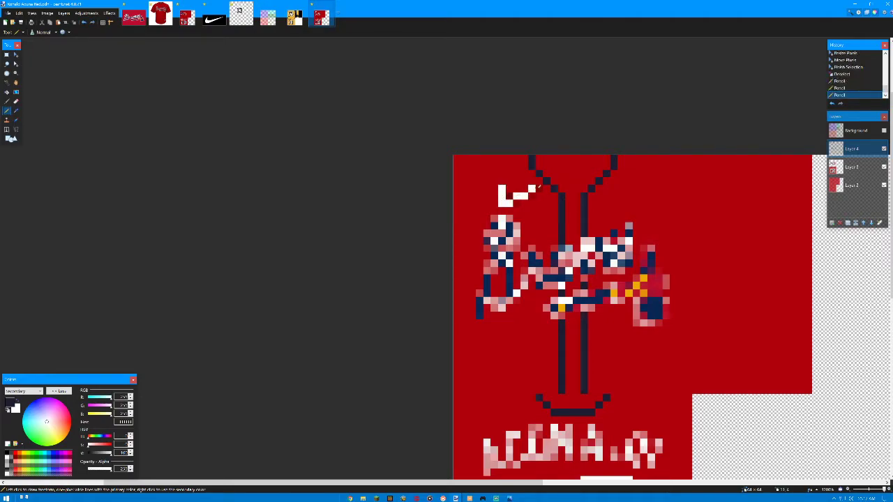
pyautogui.click(504, 189)
# Sample the jersey red from Layer 2 and trim the swoosh's upper stem and far tip pixels on Layer 4
pyautogui.click(16, 111)
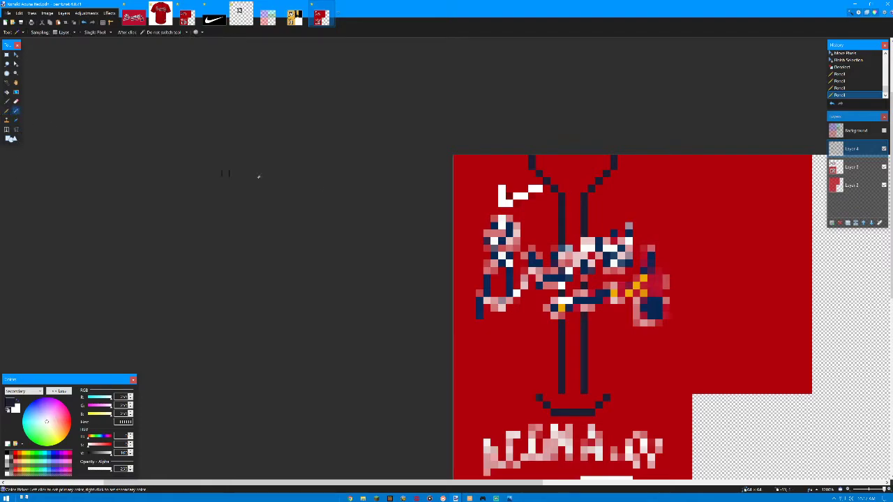
pyautogui.click(516, 188)
pyautogui.click(851, 185)
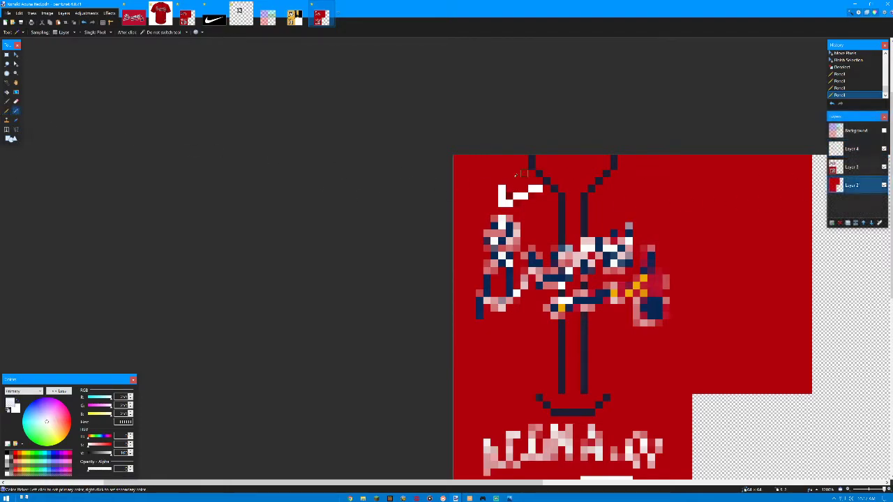
pyautogui.click(785, 173)
pyautogui.click(864, 149)
pyautogui.press('p')
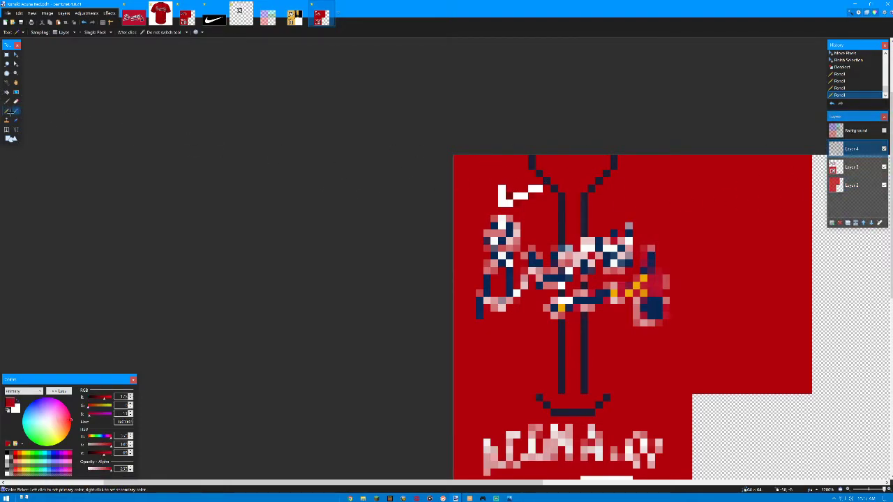
pyautogui.click(501, 189)
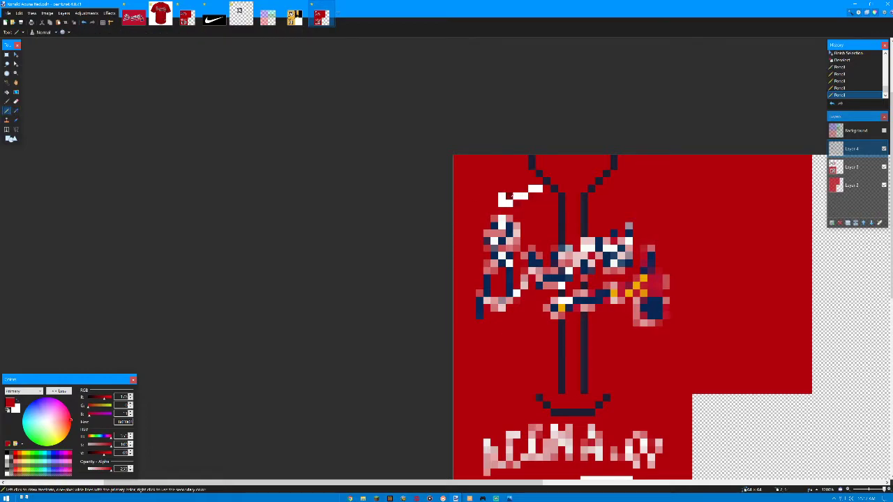
pyautogui.click(516, 203)
pyautogui.click(529, 199)
pyautogui.click(542, 189)
# Pencil solid white over the faded pink outline pixels of the Braves lettering on Layer 4, starting with the B
pyautogui.rightClick(494, 219)
pyautogui.rightClick(487, 232)
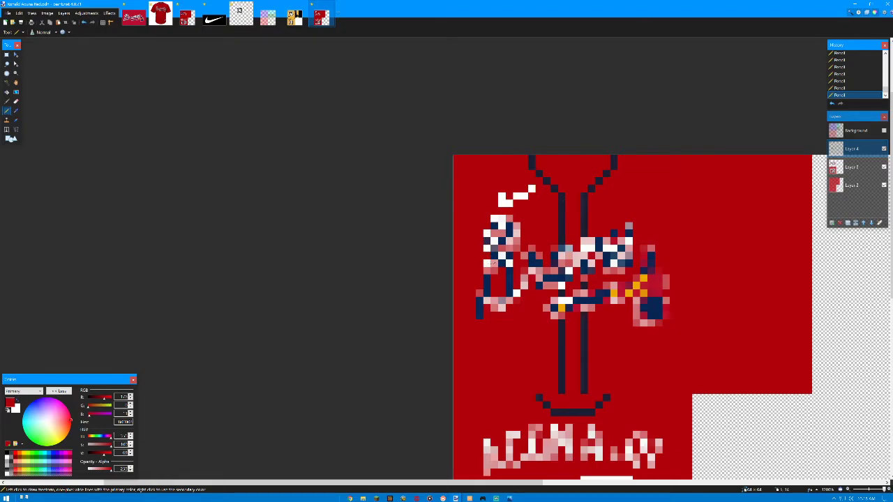
pyautogui.rightClick(479, 293)
pyautogui.moveTo(493, 307)
pyautogui.mouseDown()
pyautogui.moveTo(525, 286)
pyautogui.moveTo(517, 249)
pyautogui.moveTo(553, 258)
pyautogui.moveTo(561, 246)
pyautogui.mouseUp()
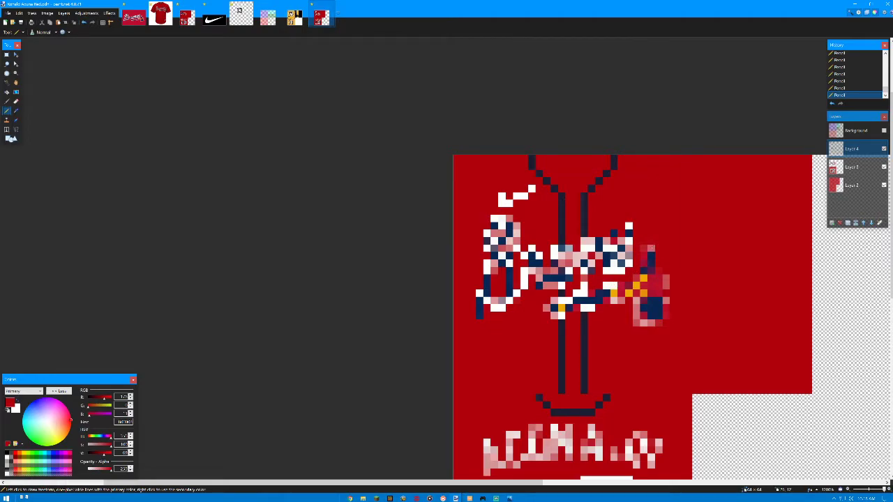
# Pencil a solid white outline around the tomahawk head, along its outer edge, base and upper tip
pyautogui.moveTo(667, 279); pyautogui.dragTo(658, 322)
pyautogui.moveTo(659, 328); pyautogui.dragTo(641, 324)
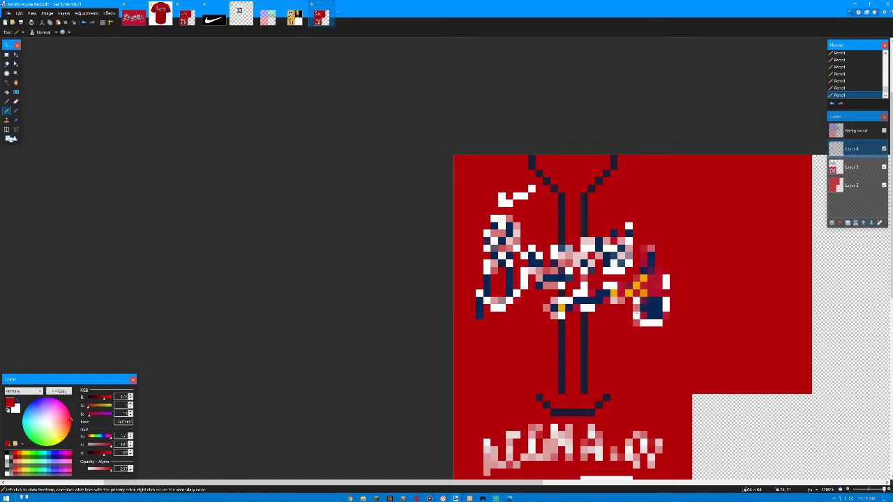
pyautogui.rightClick(636, 308)
pyautogui.moveTo(658, 266); pyautogui.dragTo(658, 254)
pyautogui.click(651, 248)
pyautogui.rightClick(645, 257)
pyautogui.rightClick(644, 263)
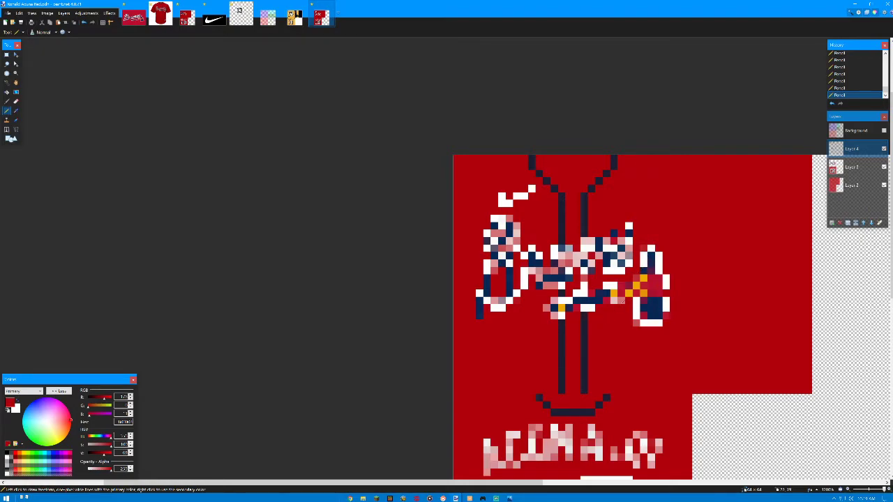
# Pencil a white outline row along the upper edge of the tomahawk handle up to the head
pyautogui.click(623, 286)
pyautogui.click(629, 286)
pyautogui.click(643, 269)
pyautogui.click(595, 293)
pyautogui.click(598, 286)
# Sample the dark navy of the collar piping and pencil over the off-colour pixels where the piping crosses the Braves lettering
pyautogui.click(16, 110)
pyautogui.click(552, 187)
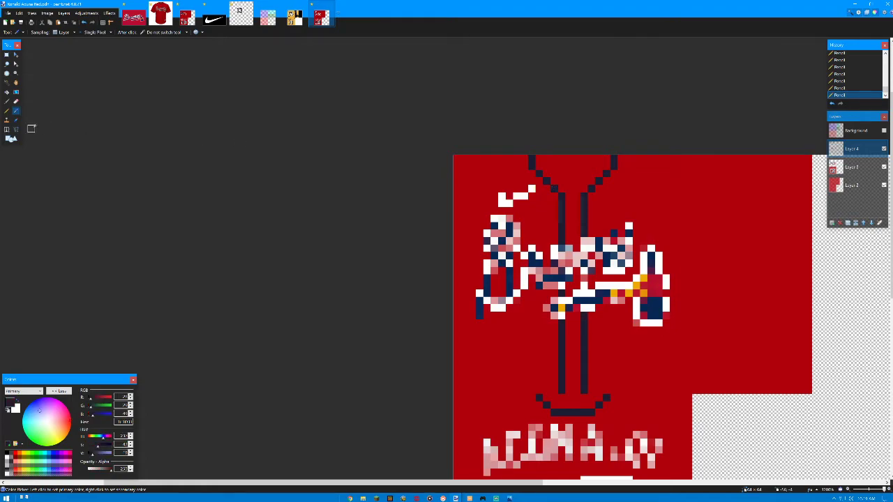
pyautogui.press('p')
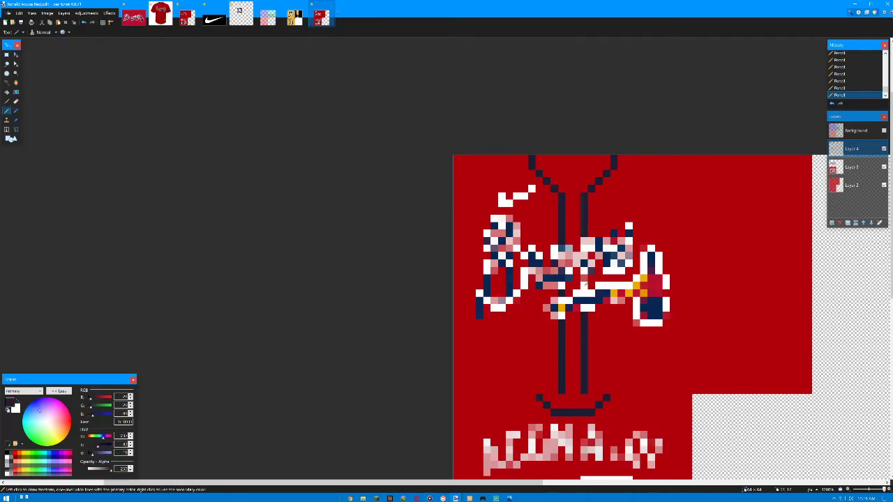
pyautogui.moveTo(586, 285); pyautogui.dragTo(584, 278)
pyautogui.scroll(-3, 626, 356)
pyautogui.scroll(3, 556, 356)
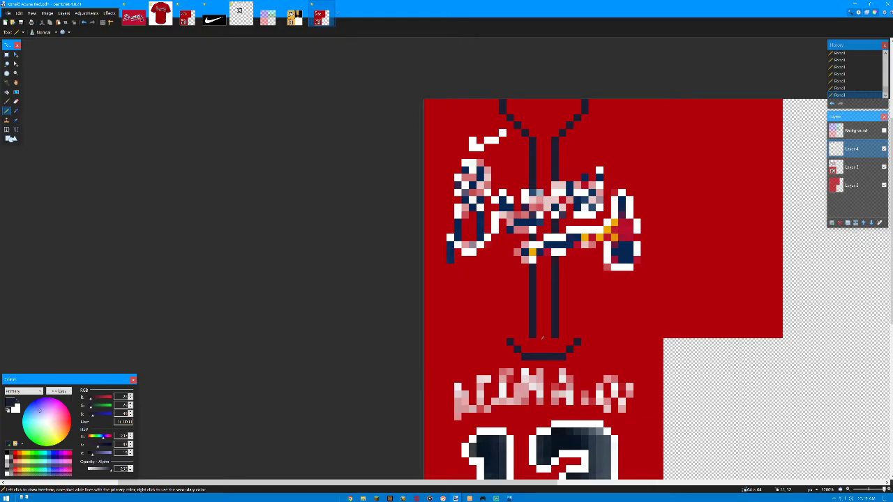
# Pencil a short white mark between the two vertical piping lines, just above the curved hem line
pyautogui.click(542, 341)
pyautogui.scroll(-3, 633, 297)
pyautogui.scroll(2, 632, 298)
pyautogui.scroll(-2, 633, 298)
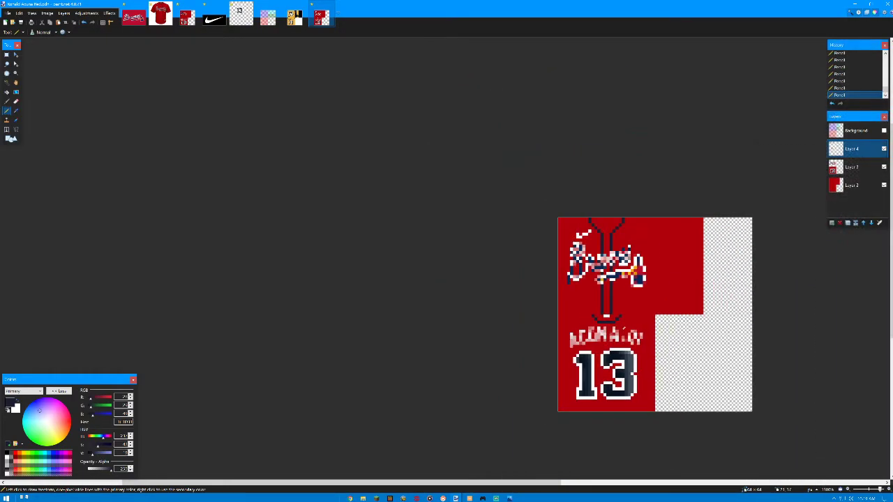
# Pencil solid white over the faded pink pixels of the ACUNA JR. lettering above the number 13
pyautogui.scroll(3, 408, 287)
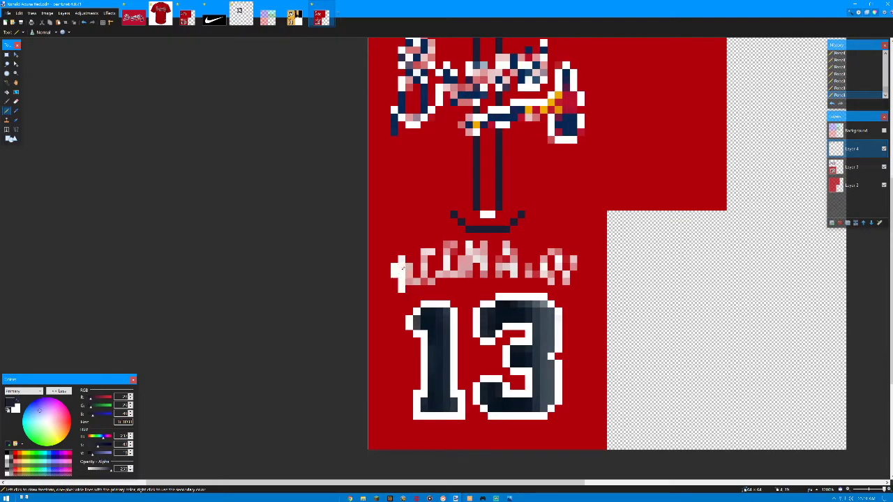
pyautogui.hotkey('ctrl', 'z')
pyautogui.moveTo(401, 286)
pyautogui.mouseDown()
pyautogui.moveTo(410, 266)
pyautogui.moveTo(409, 277)
pyautogui.moveTo(432, 280)
pyautogui.moveTo(424, 253)
pyautogui.moveTo(447, 245)
pyautogui.moveTo(449, 267)
pyautogui.mouseUp()
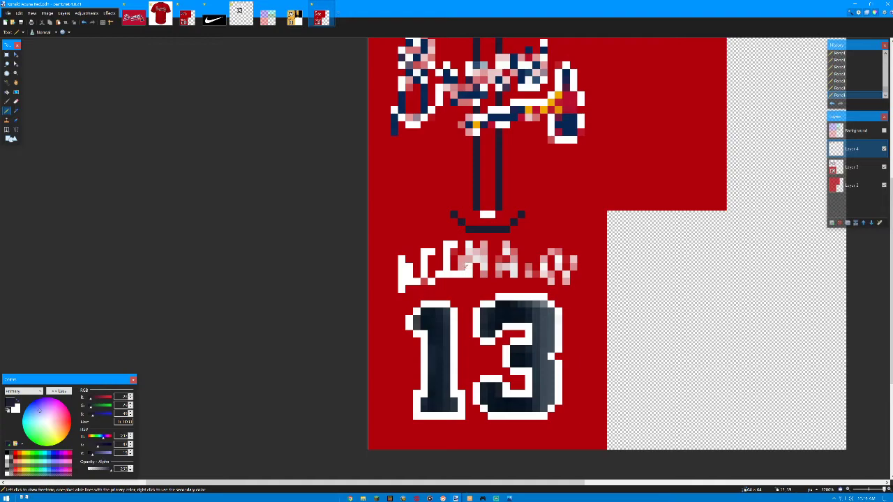
pyautogui.moveTo(469, 246)
pyautogui.mouseDown()
pyautogui.moveTo(472, 262)
pyautogui.moveTo(483, 258)
pyautogui.moveTo(484, 278)
pyautogui.moveTo(484, 246)
pyautogui.mouseUp()
pyautogui.moveTo(502, 275)
pyautogui.mouseDown()
pyautogui.moveTo(500, 256)
pyautogui.moveTo(507, 266)
pyautogui.moveTo(513, 250)
pyautogui.moveTo(506, 241)
pyautogui.moveTo(530, 278)
pyautogui.moveTo(549, 256)
pyautogui.mouseUp()
pyautogui.hotkey('ctrl', 'z')
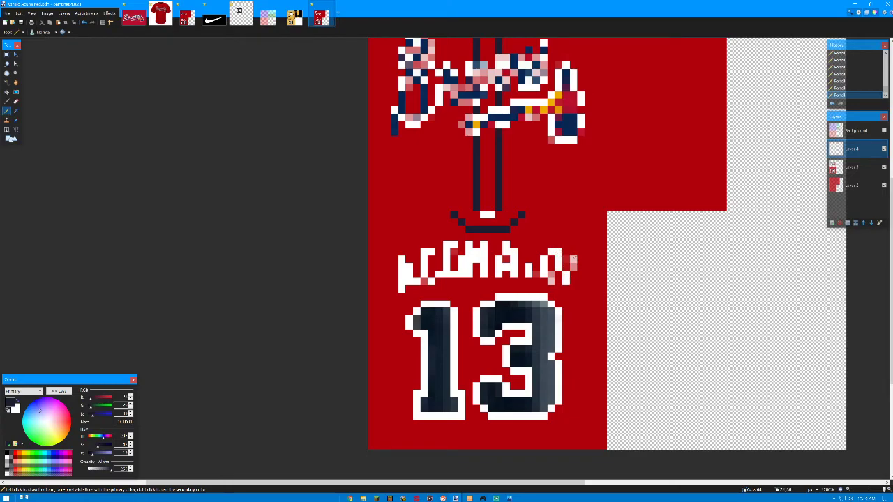
pyautogui.moveTo(573, 258); pyautogui.dragTo(554, 280)
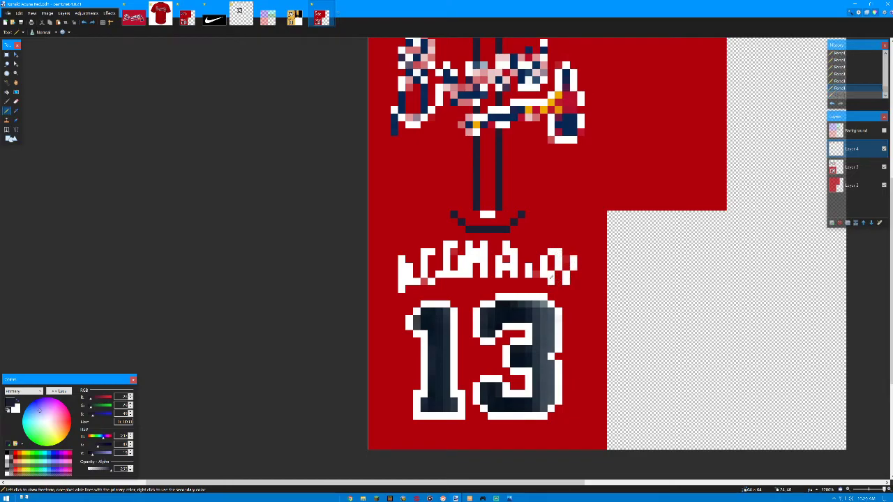
# Copy the vertical navy sleeve stripe from the earlier jersey image with the Magic Wand and paste it onto Layer 4 of this jersey
pyautogui.scroll(-3, 538, 324)
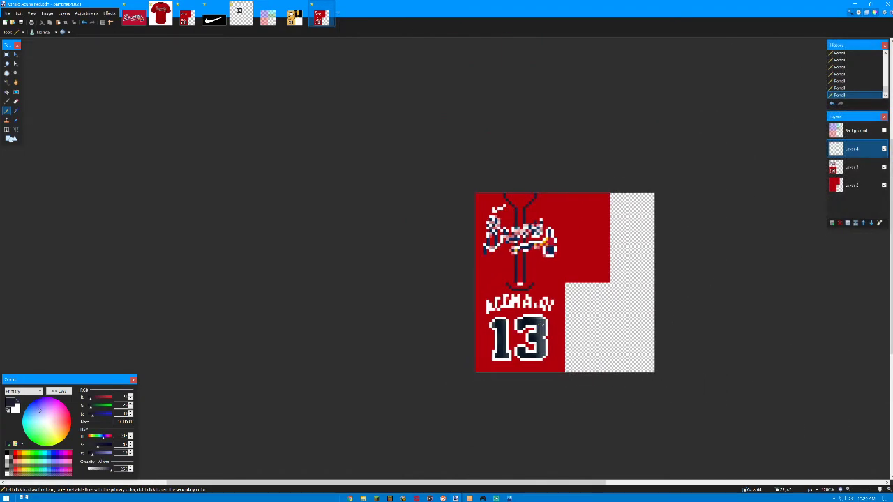
pyautogui.scroll(3, 541, 325)
pyautogui.scroll(-3, 540, 324)
pyautogui.scroll(2, 541, 324)
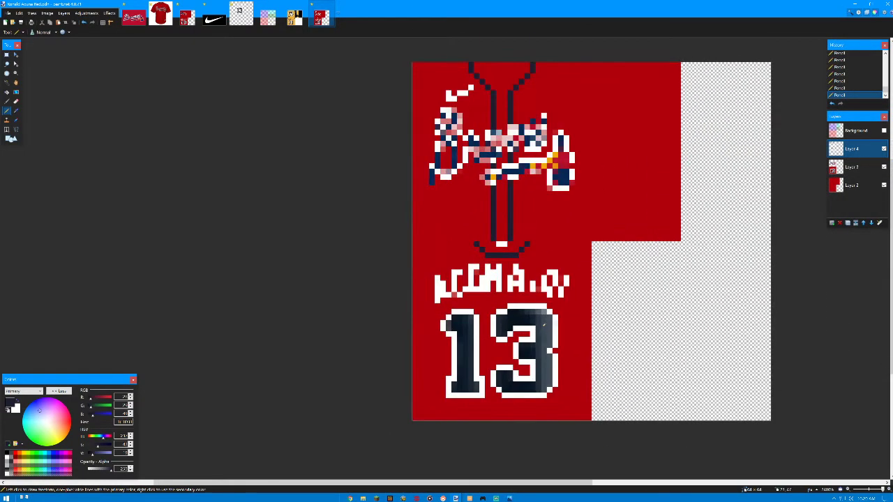
pyautogui.moveTo(585, 277); pyautogui.dragTo(518, 340)
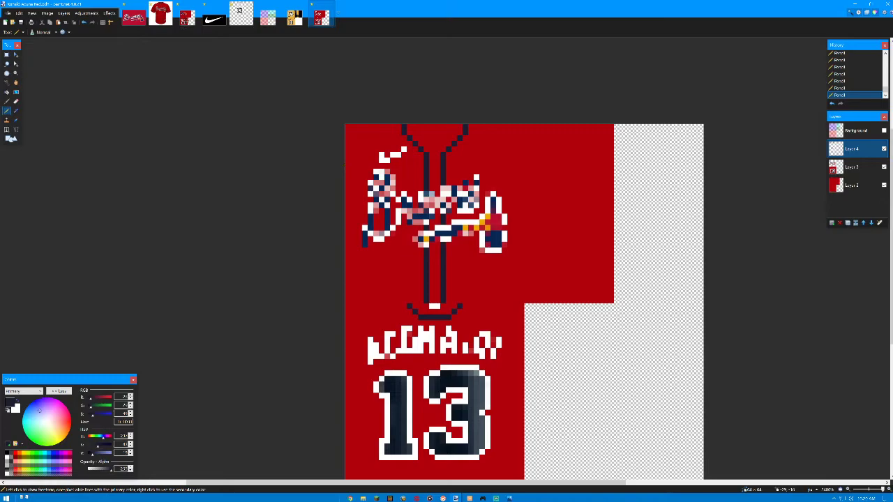
pyautogui.click(186, 18)
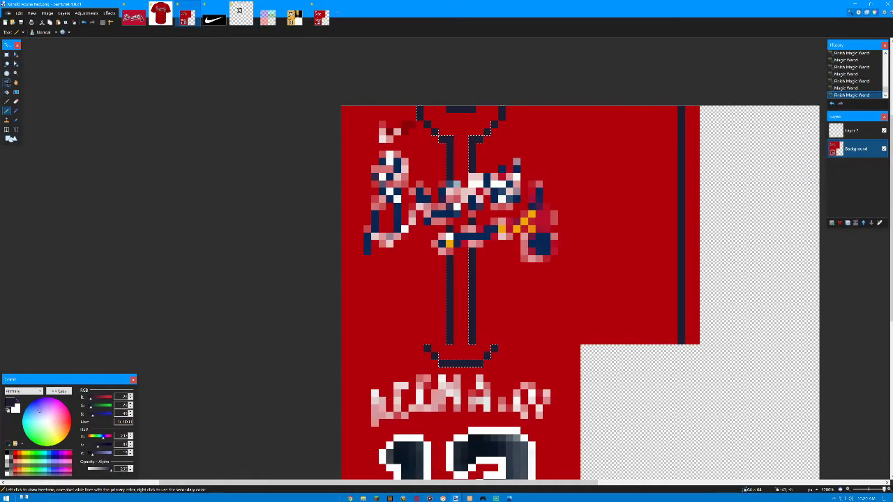
pyautogui.click(7, 83)
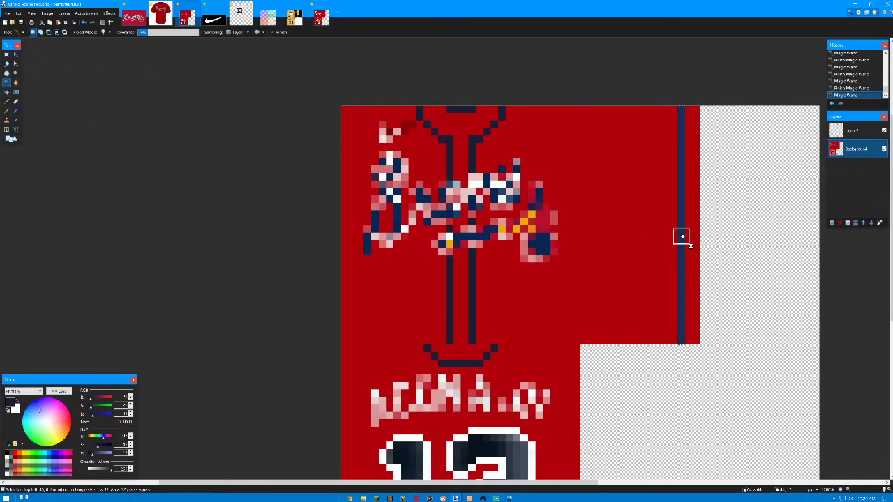
pyautogui.click(321, 18)
pyautogui.hotkey('ctrl', 'v')
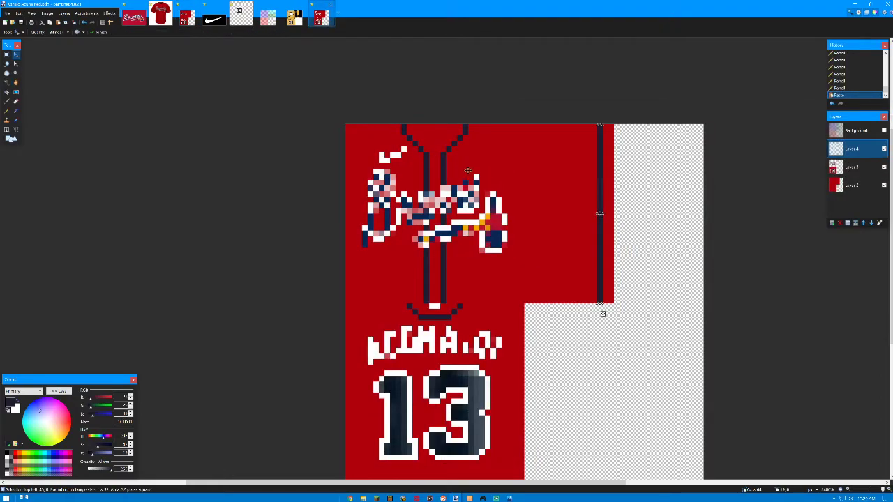
pyautogui.scroll(-3, 502, 250)
pyautogui.scroll(3, 501, 249)
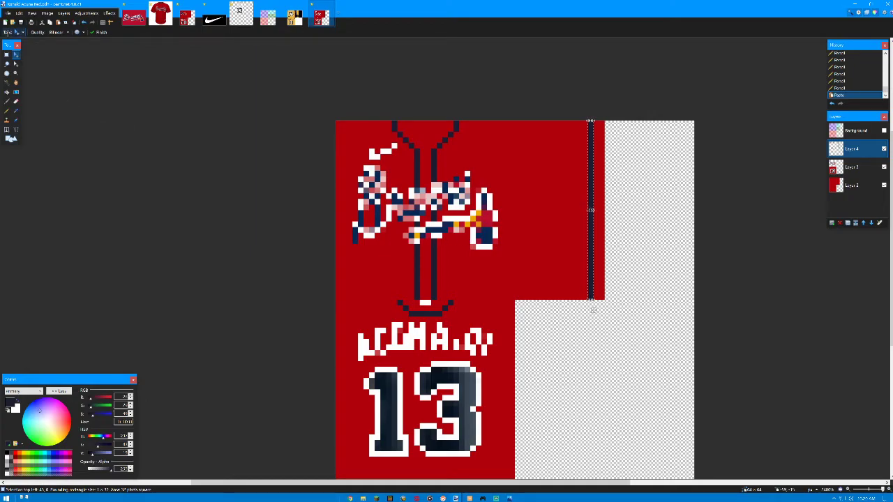
pyautogui.press('Return')
# Save the jersey as Ronald Acuna Red.png in PNG format with 8-bit depth, replacing the existing file and flattening the image
pyautogui.click(9, 13)
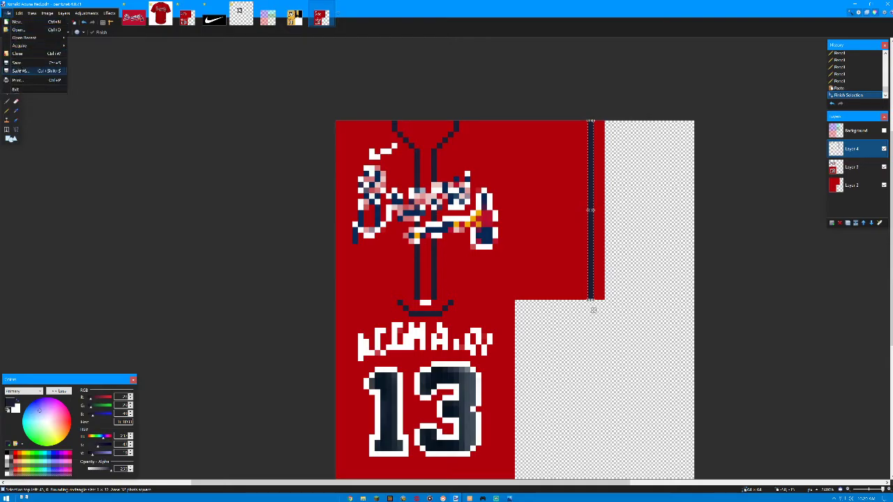
pyautogui.click(20, 71)
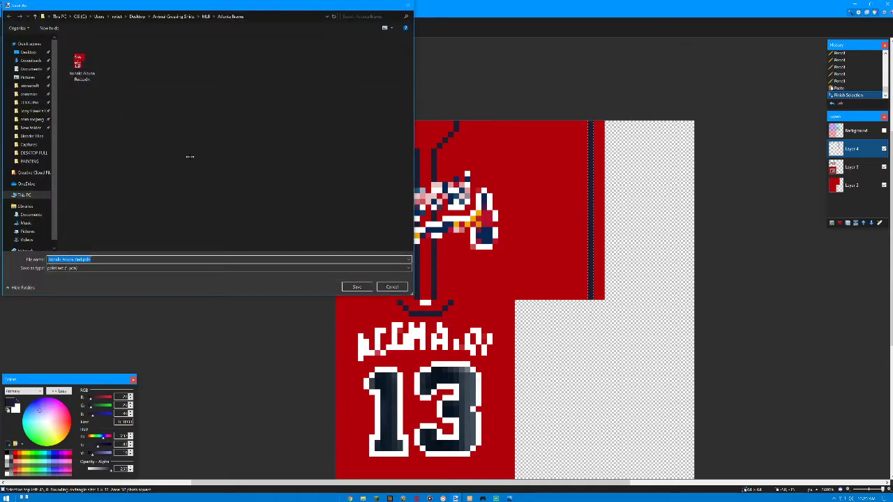
pyautogui.click(144, 268)
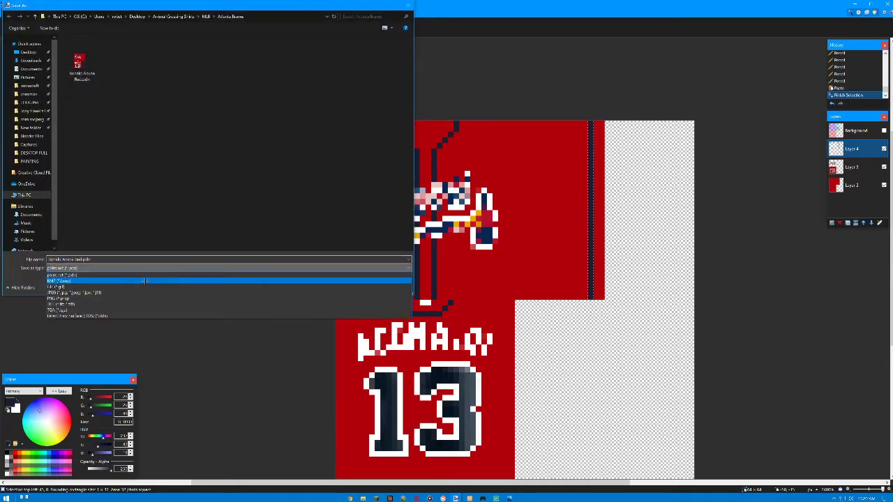
pyautogui.click(144, 298)
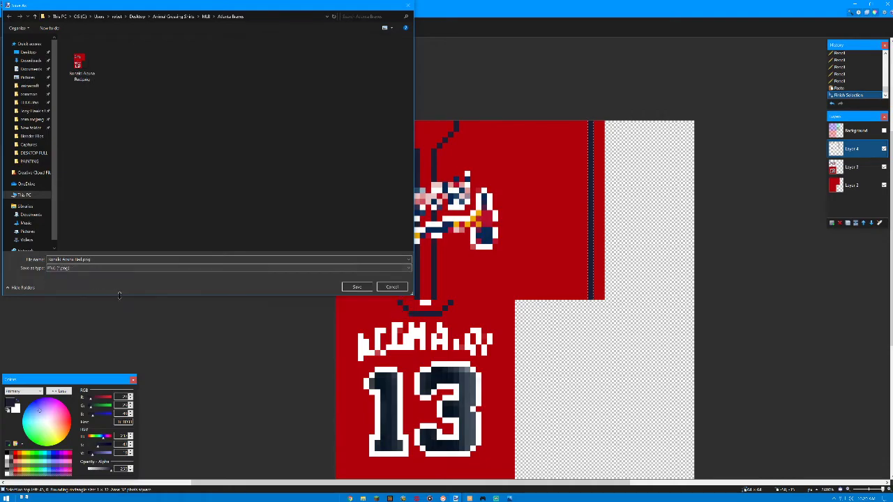
pyautogui.click(359, 286)
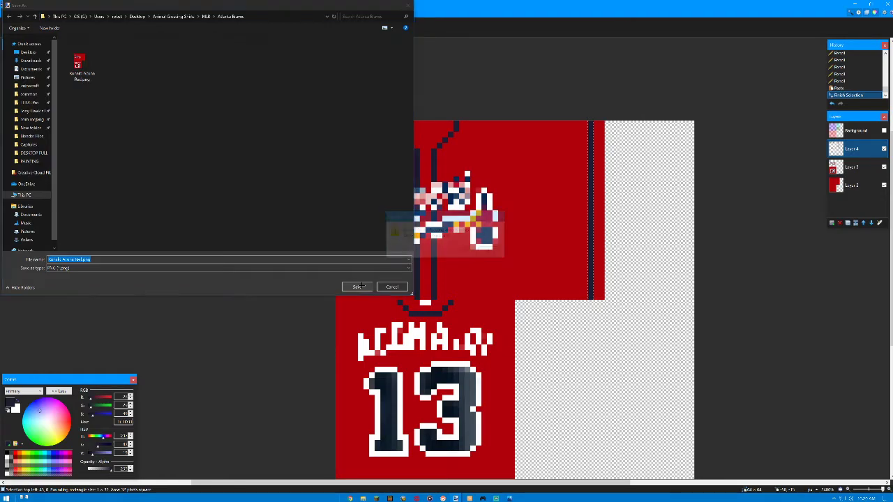
pyautogui.click(471, 254)
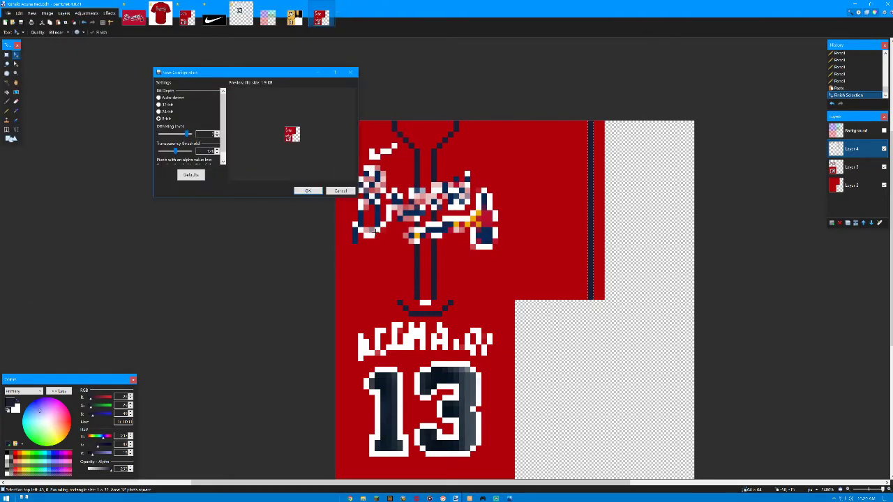
pyautogui.click(308, 190)
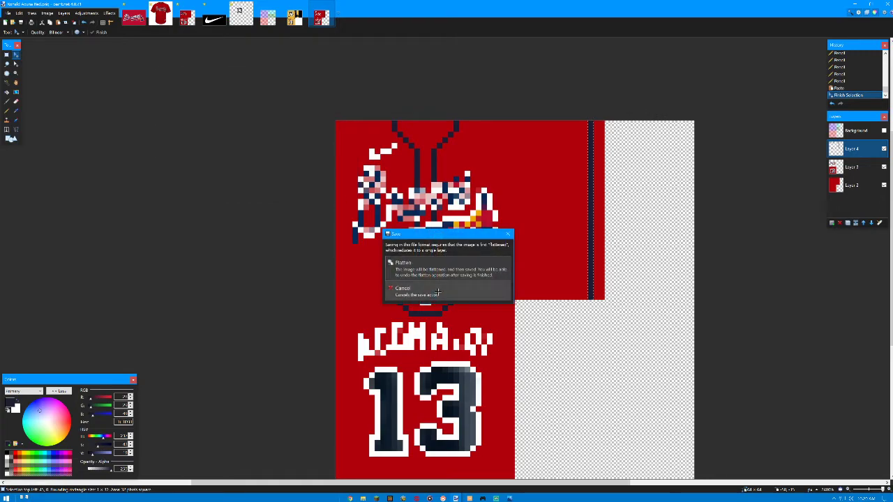
pyautogui.click(442, 271)
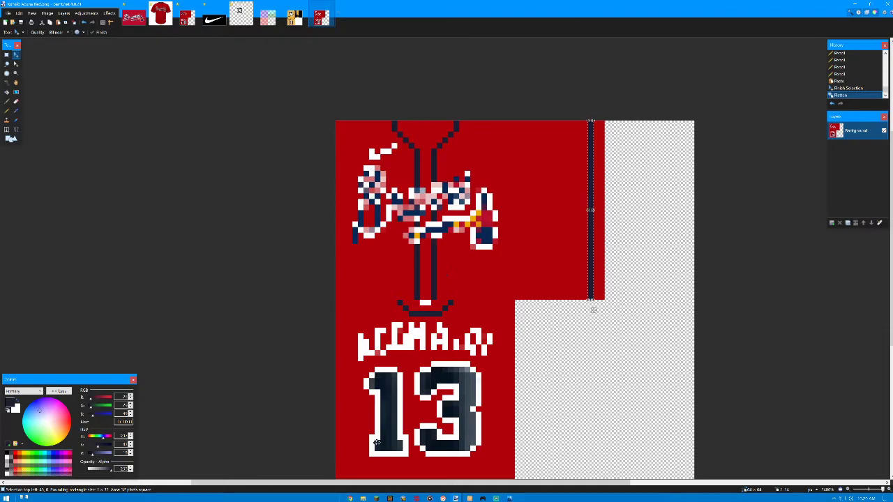
# Switch to the Animal Crossing Pattern Tool in the browser and convert Ronald Acuna Red.png with Quantize by Median-Cut, High Quality and Split palette
pyautogui.click(350, 498)
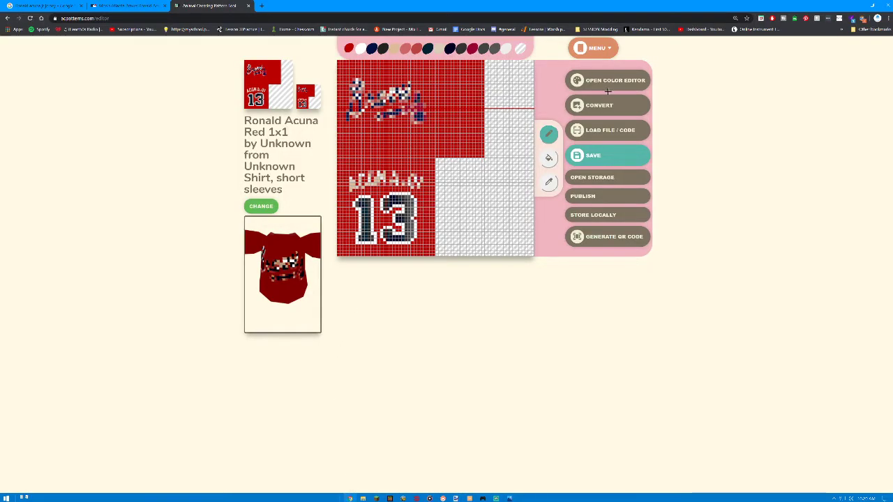
pyautogui.click(602, 108)
pyautogui.click(448, 98)
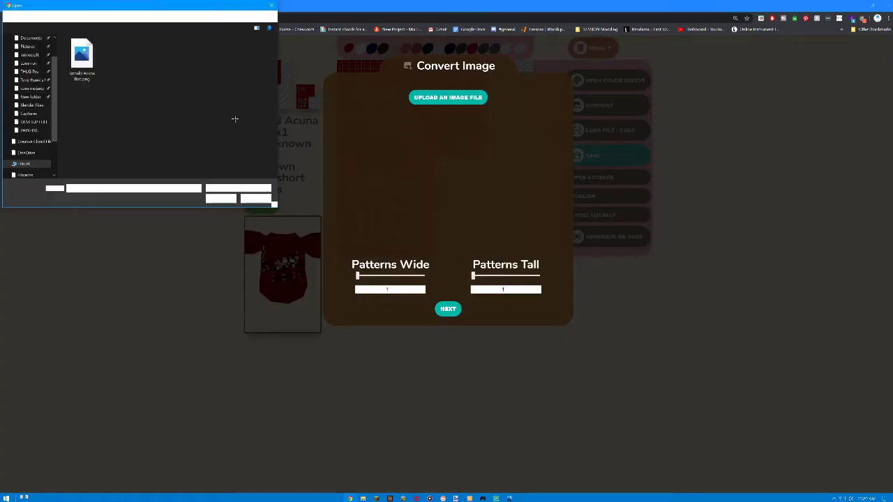
pyautogui.click(218, 199)
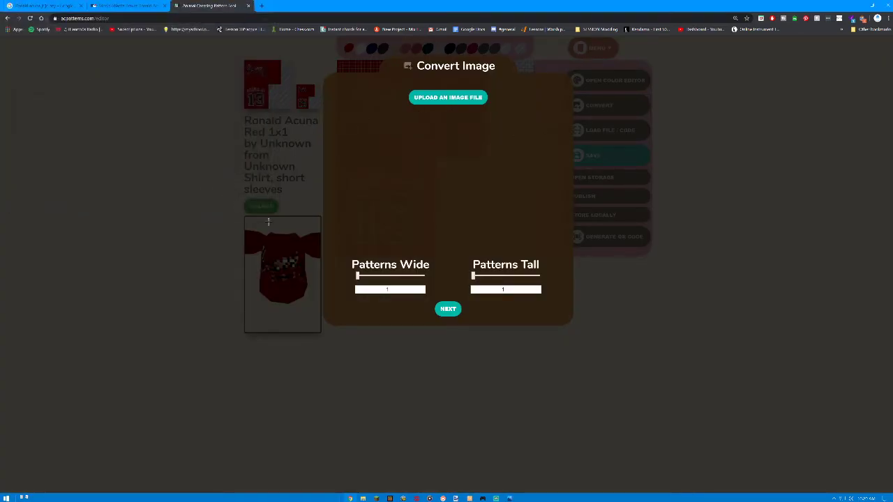
pyautogui.click(447, 286)
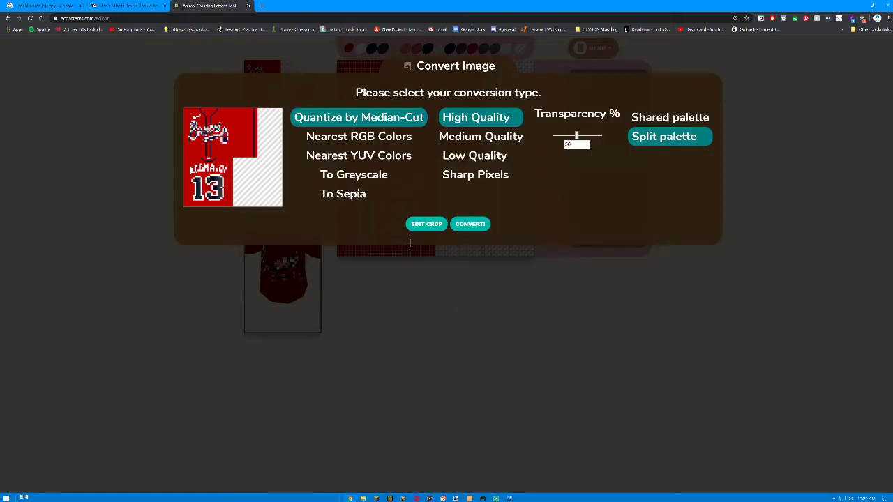
pyautogui.click(466, 227)
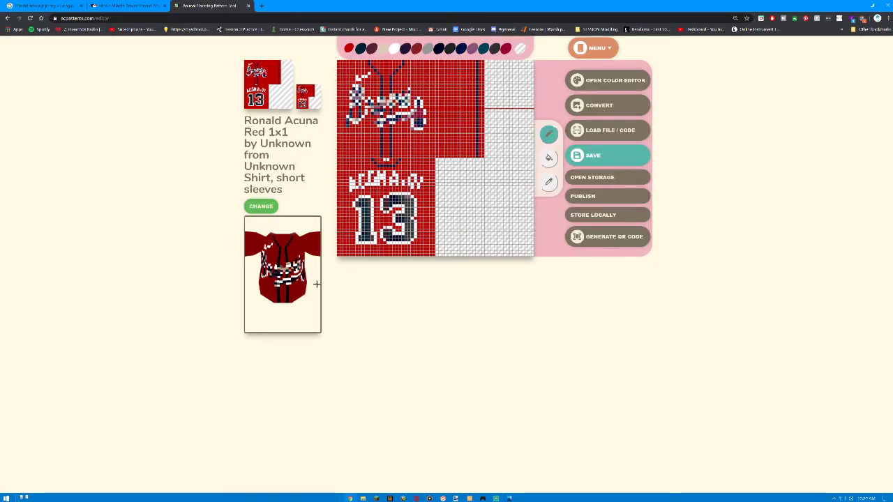
# Rotate the 3D shirt preview to examine the converted jersey's front, sides and sleeve stripes
pyautogui.moveTo(316, 285); pyautogui.dragTo(219, 275)
pyautogui.moveTo(278, 270); pyautogui.dragTo(322, 257)
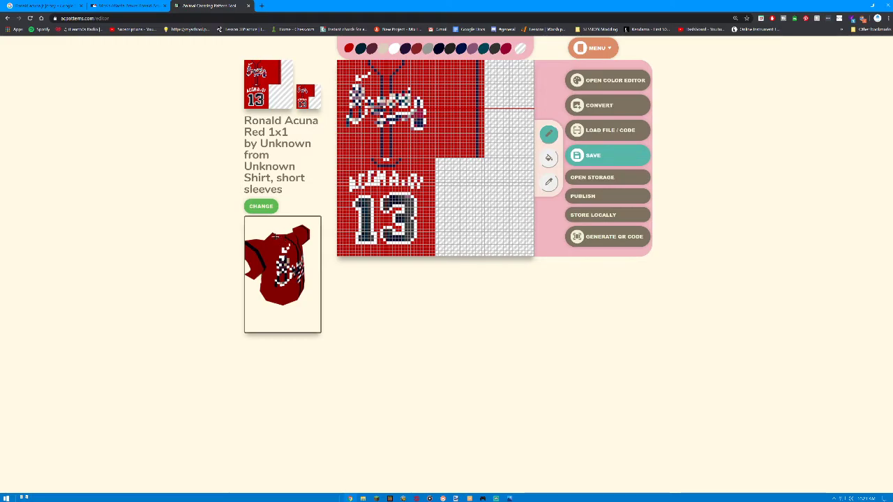
pyautogui.moveTo(265, 252); pyautogui.dragTo(249, 259)
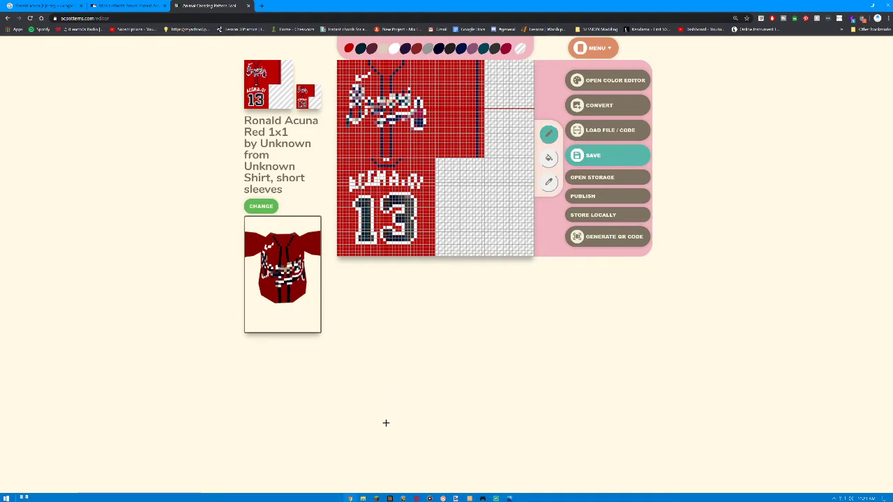
pyautogui.moveTo(300, 303)
pyautogui.mouseDown()
pyautogui.moveTo(284, 299)
pyautogui.moveTo(298, 300)
pyautogui.mouseUp()
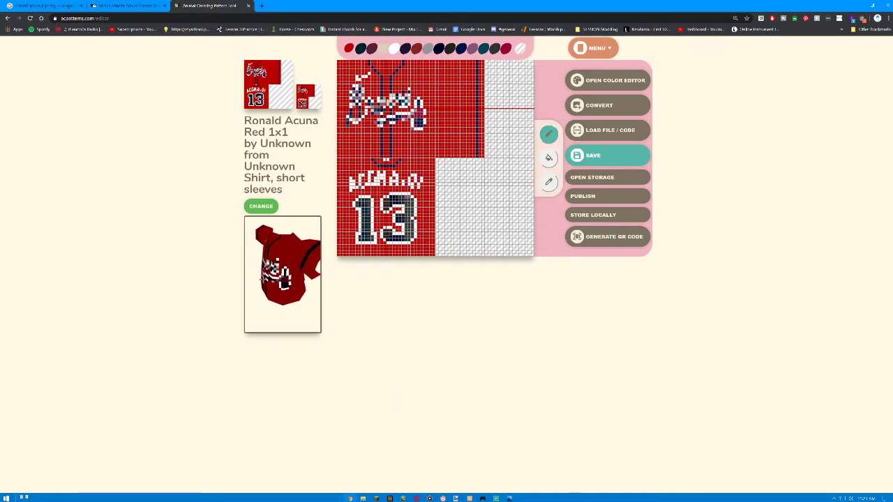
# Generate the QR codes for the Ronald Acuna Red short-sleeved shirt pattern
pyautogui.click(615, 241)
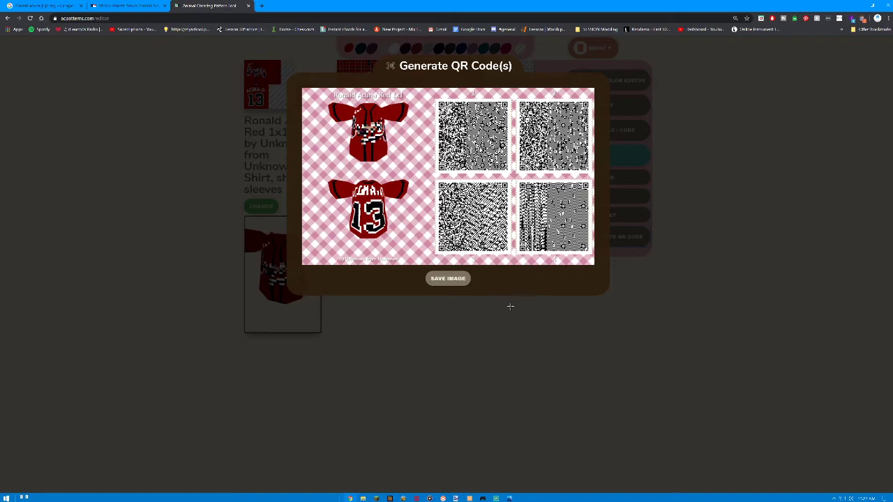
pyautogui.moveTo(367, 141)
# Switch to Ronald Acuna Red.png in paint.net and examine the jersey's front lettering, piping, sleeve stripe, back name and number 13
pyautogui.moveTo(455, 498)
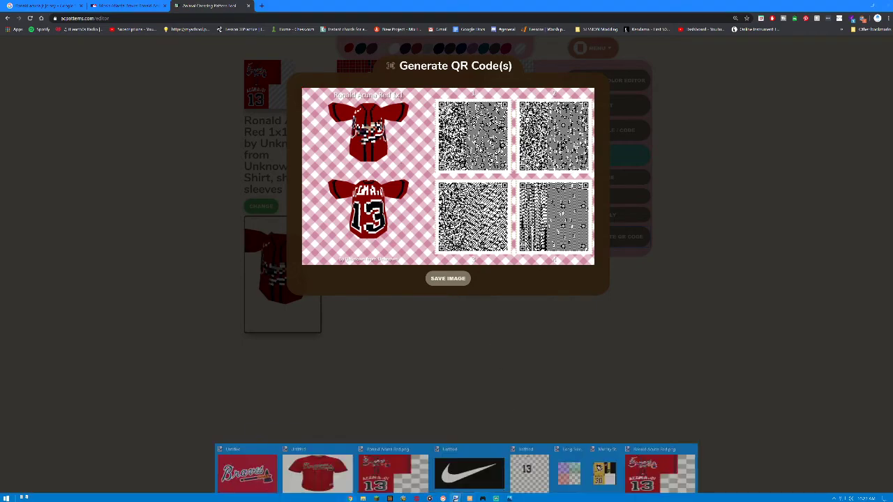
pyautogui.click(660, 471)
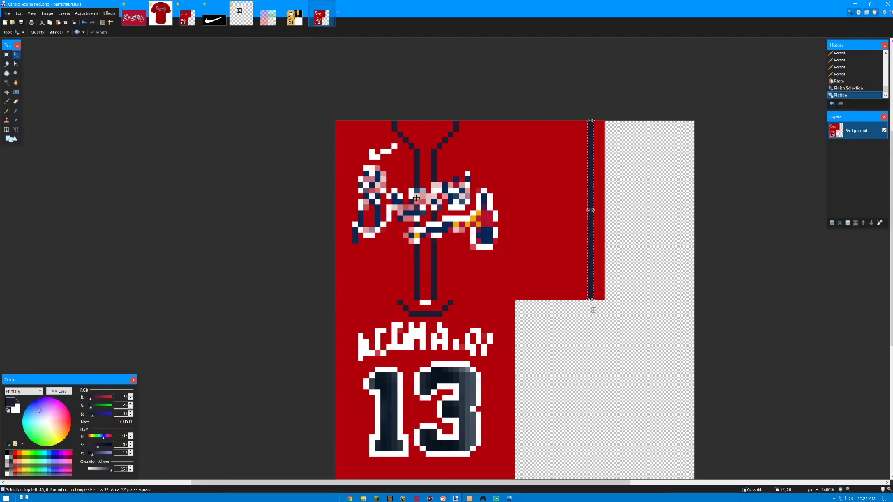
pyautogui.scroll(1, 419, 208)
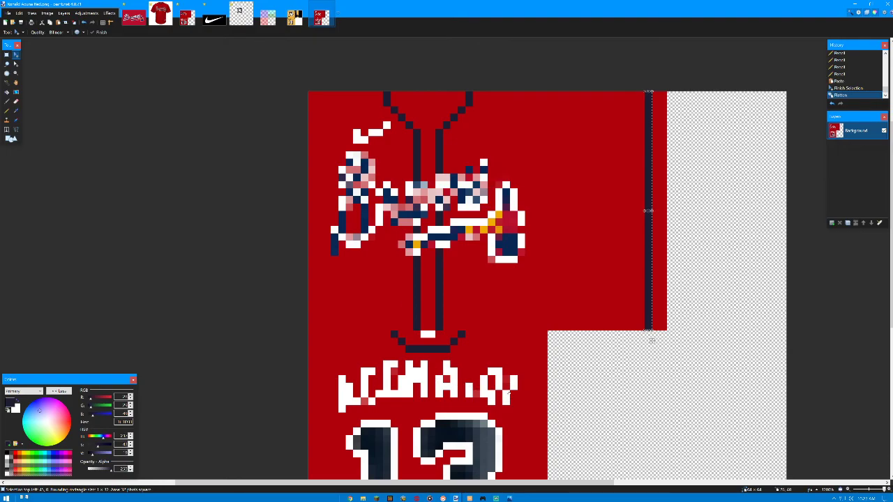
pyautogui.scroll(-3, 489, 388)
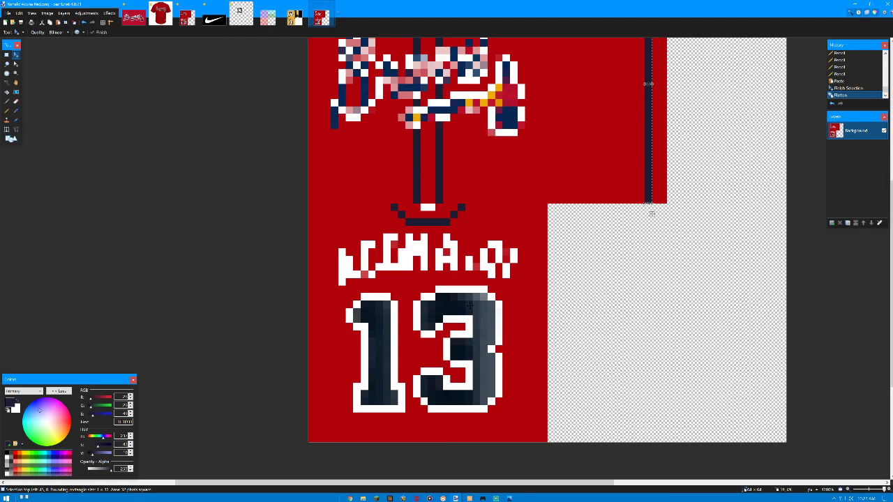
pyautogui.scroll(3, 505, 301)
pyautogui.scroll(1, 505, 301)
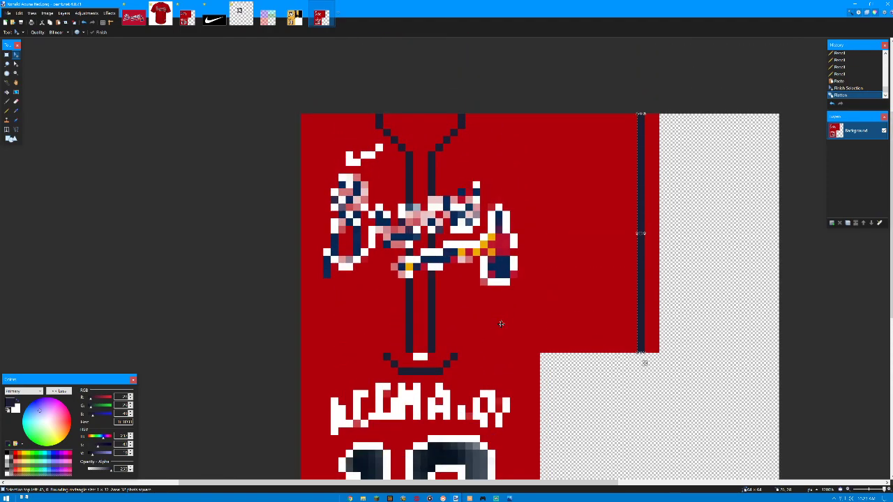
pyautogui.scroll(-3, 315, 309)
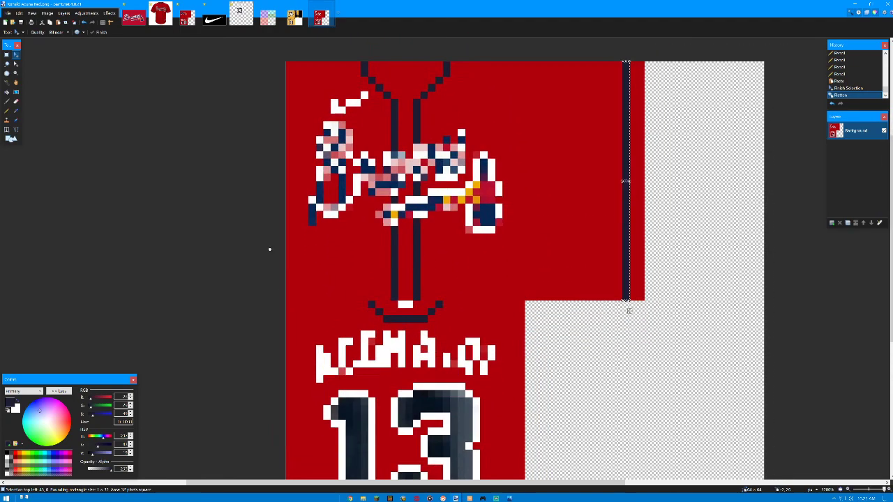